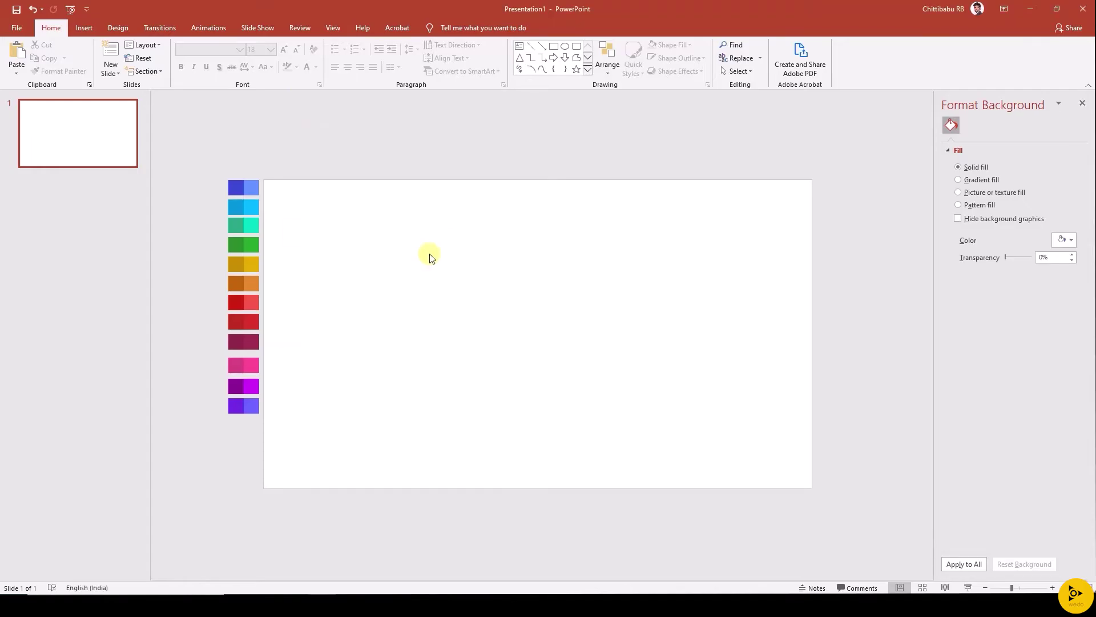
Step: Draw a circle about 2.4 cm wide near the slide's middle and duplicate it alongside, leaving a small gap
click(91, 29)
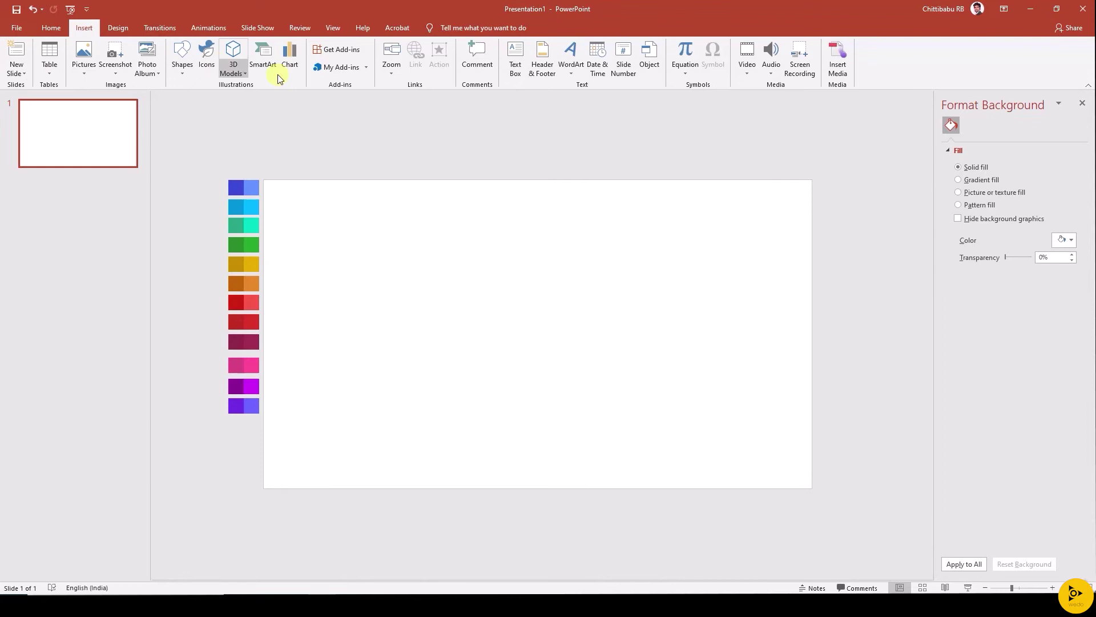
click(184, 75)
click(223, 97)
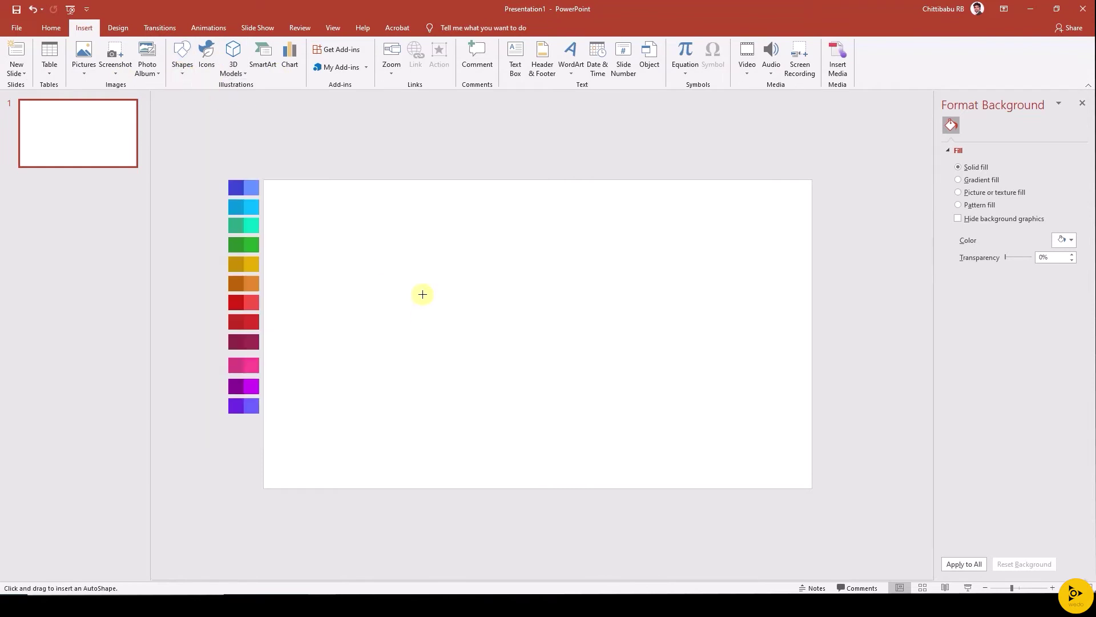
mouse_move(422, 294)
mouse_down()
mouse_move(461, 334)
mouse_move(495, 314)
mouse_up()
Step: Set both circles to 2 cm high and 2 cm wide
shift+click(454, 317)
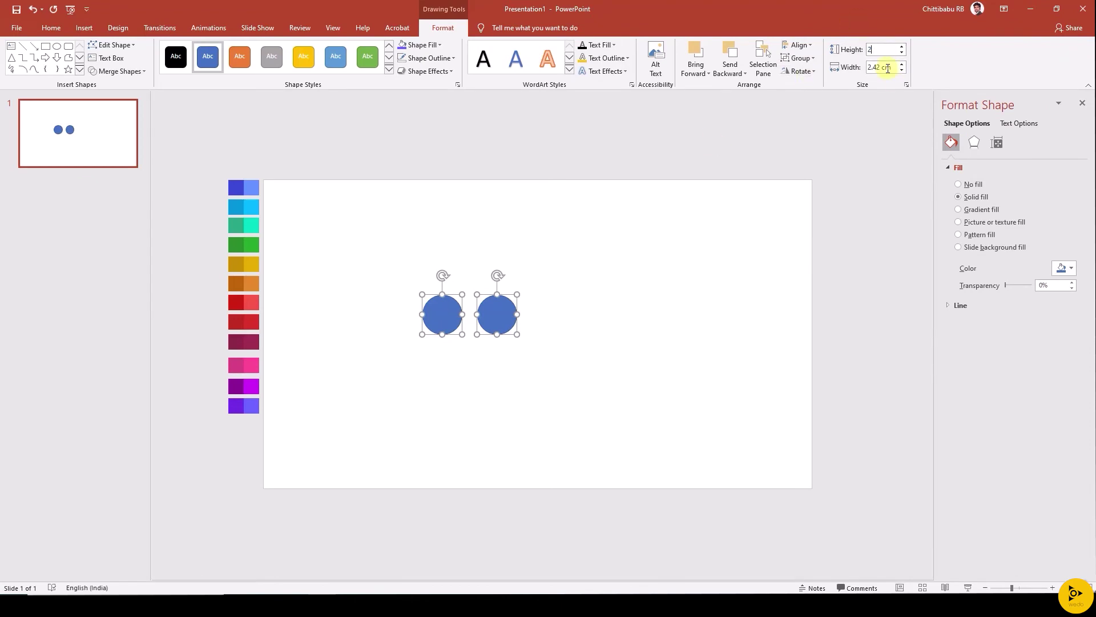
click(884, 67)
text(2)
key(Return)
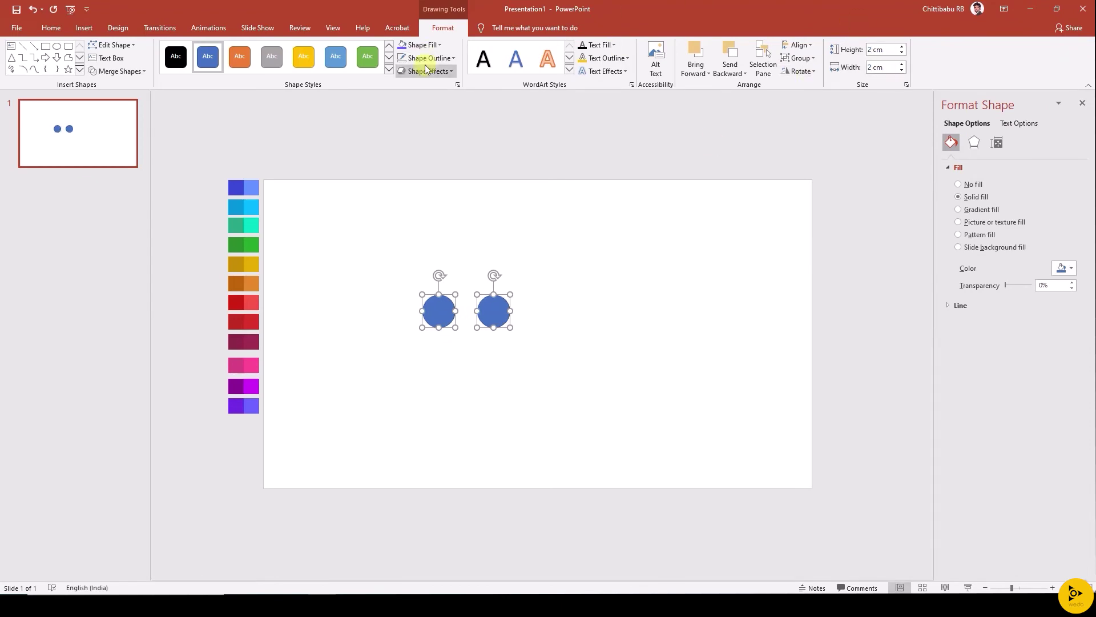
click(593, 320)
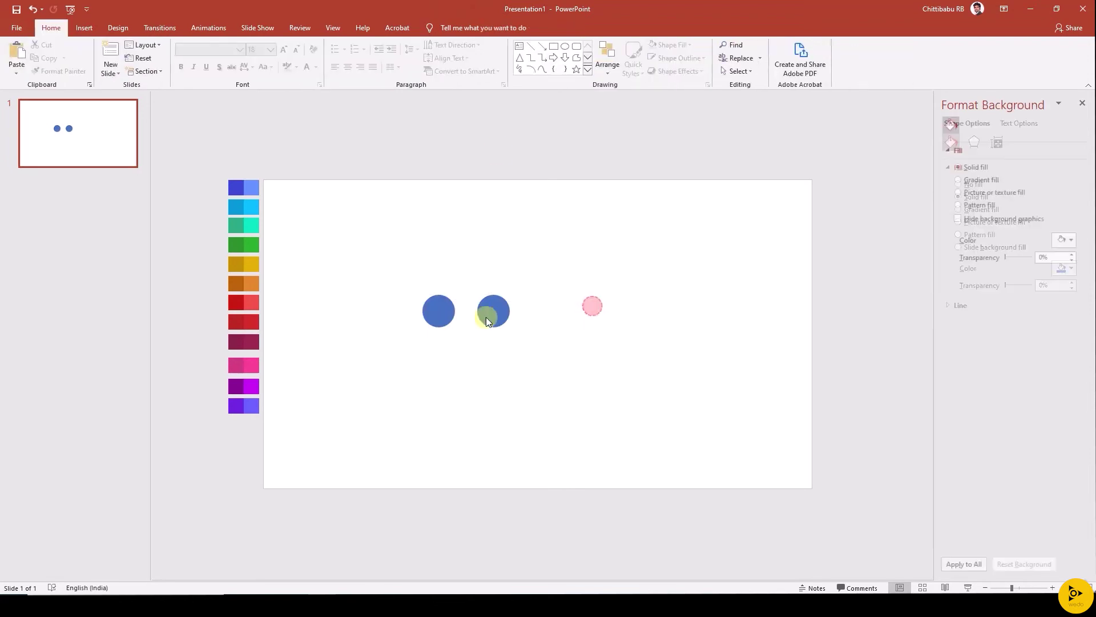
Step: Draw a rectangle about 4.7 cm wide and 1.7 cm high above the two circles
click(84, 27)
click(178, 63)
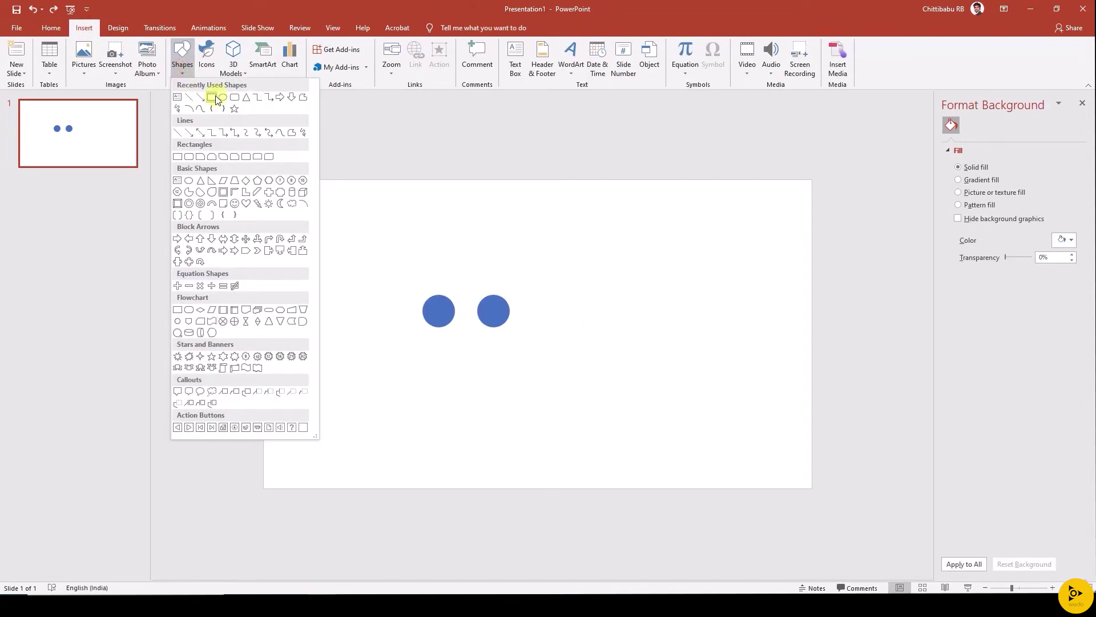
click(212, 97)
drag(430, 237, 502, 265)
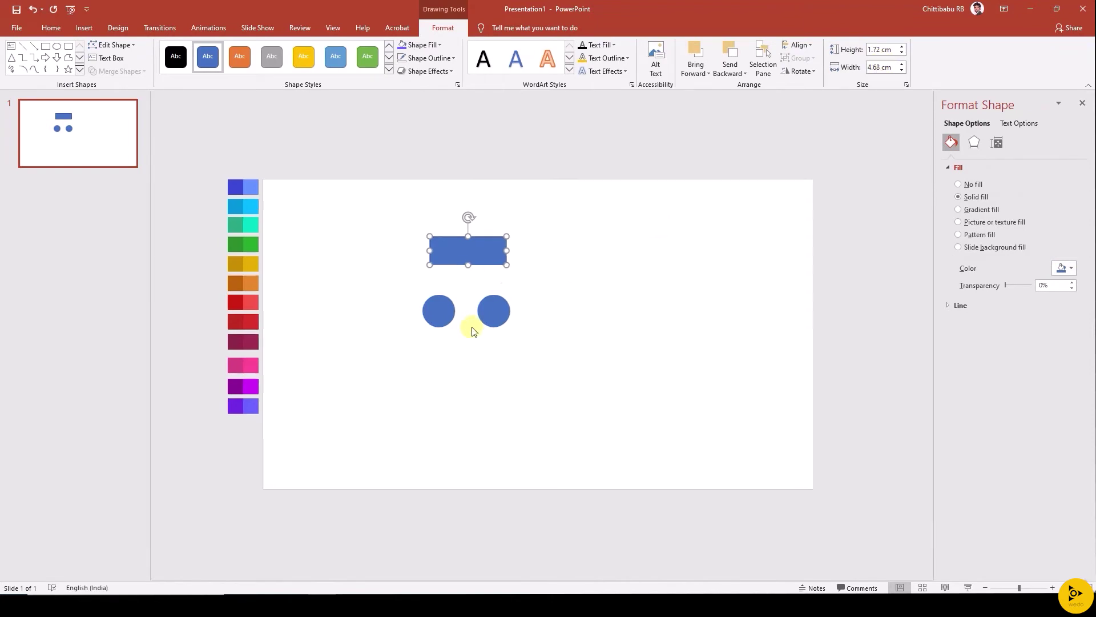
Step: Move the right circle closer to the left one and place the rectangle over both circles
scroll(472, 325, up, 3)
drag(539, 255, 484, 279)
drag(596, 358, 578, 358)
drag(554, 264, 543, 337)
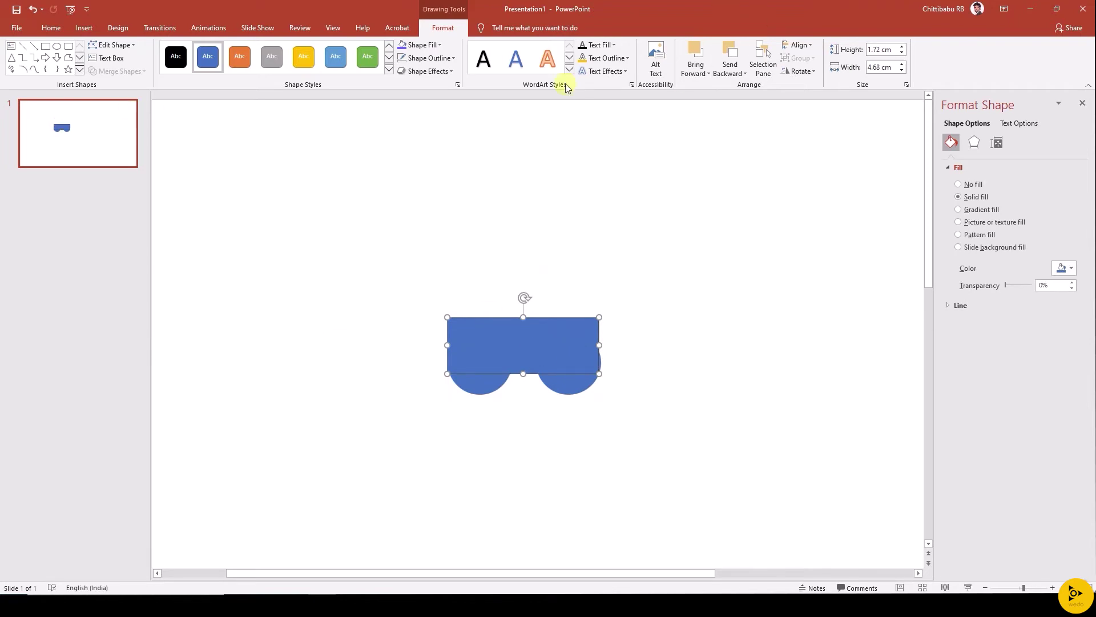
Step: Send the rectangle behind the circles and fill it with dark gray
click(731, 70)
click(766, 98)
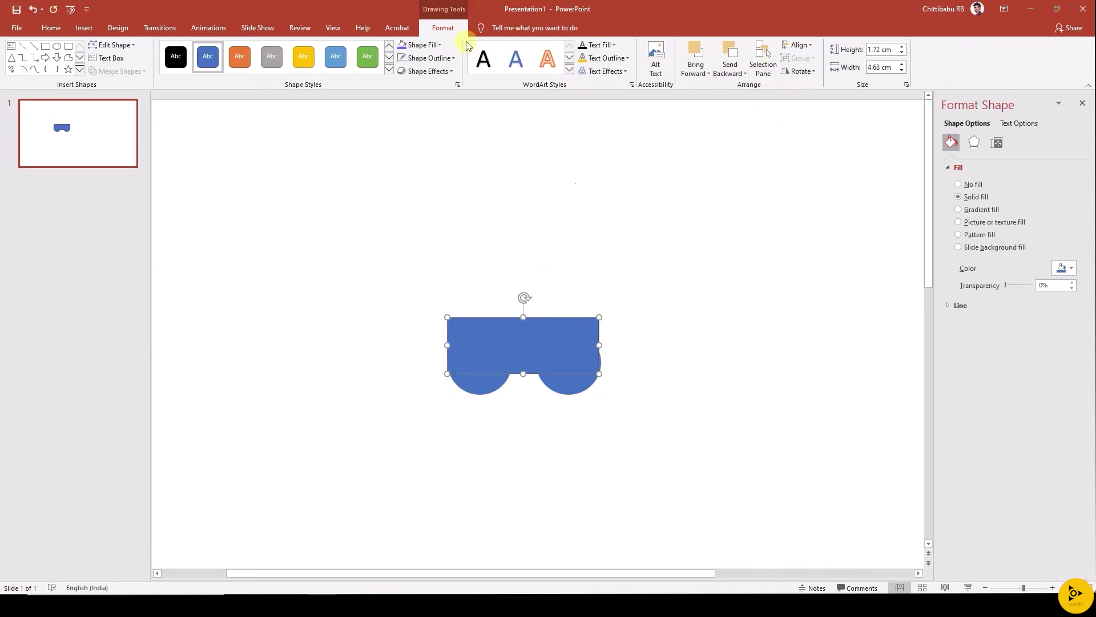
click(418, 46)
click(416, 96)
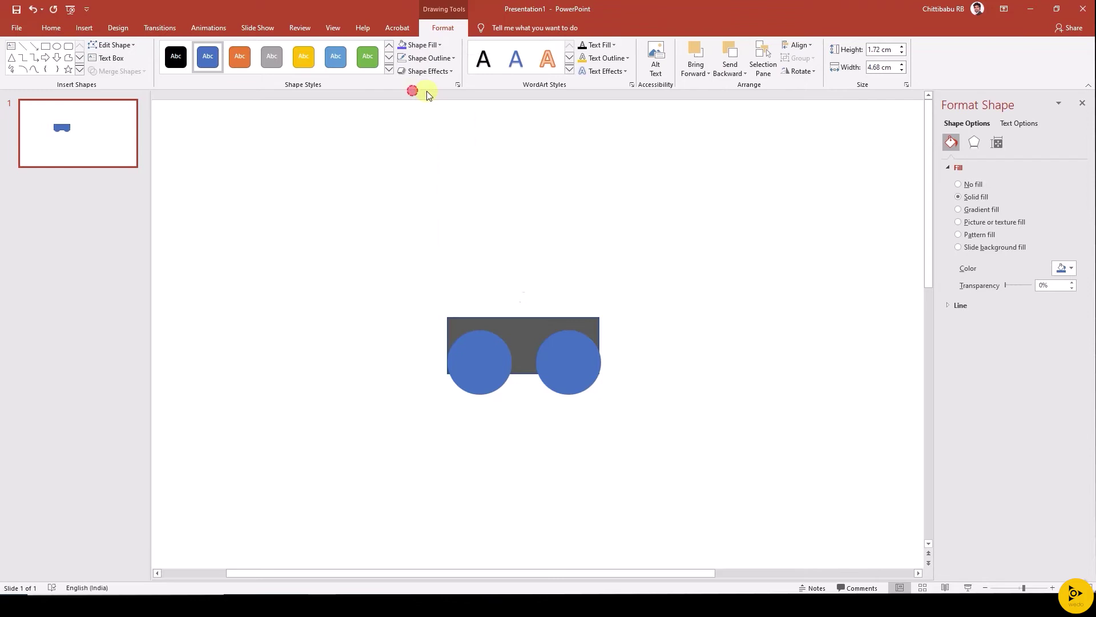
click(683, 344)
Step: Fit the circles against the rectangle's side edges and middle-align all three shapes
drag(573, 348, 558, 339)
click(479, 366)
shift+click(558, 354)
shift+click(524, 341)
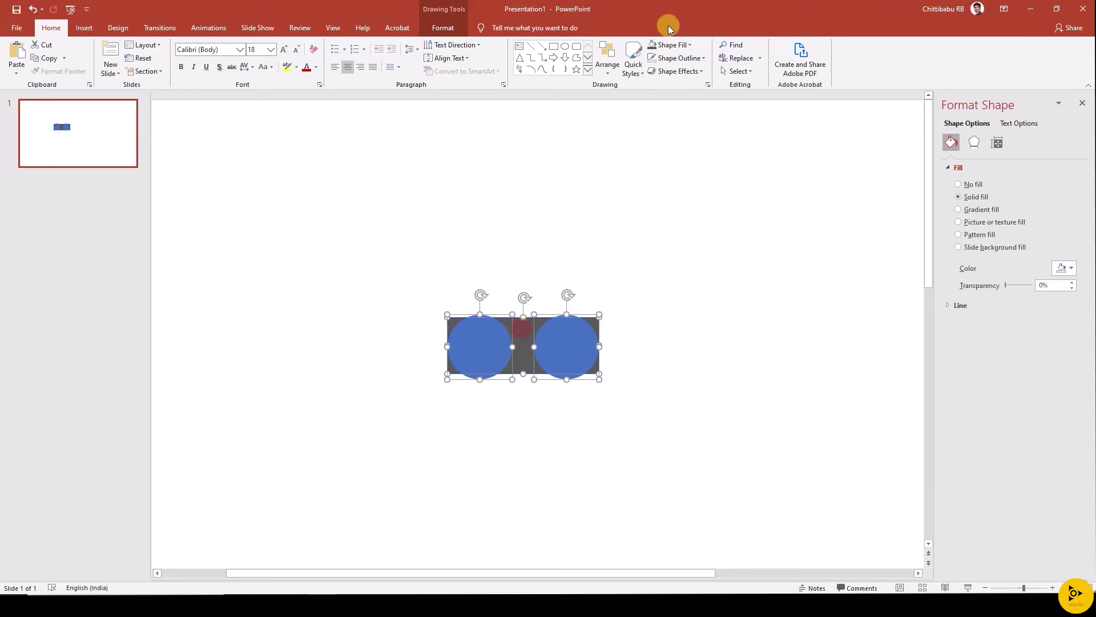
click(614, 78)
click(639, 222)
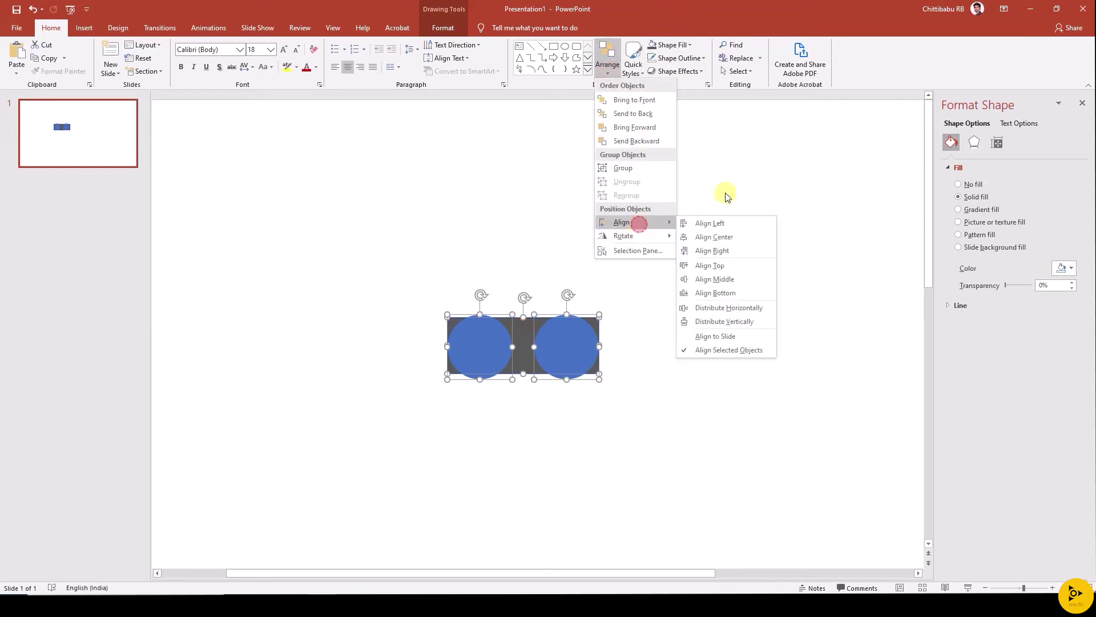
click(713, 279)
click(650, 358)
Step: Reduce the gray rectangle's height symmetrically to about 1.5 cm, keeping it centered behind the circles
scroll(643, 359, up, 3)
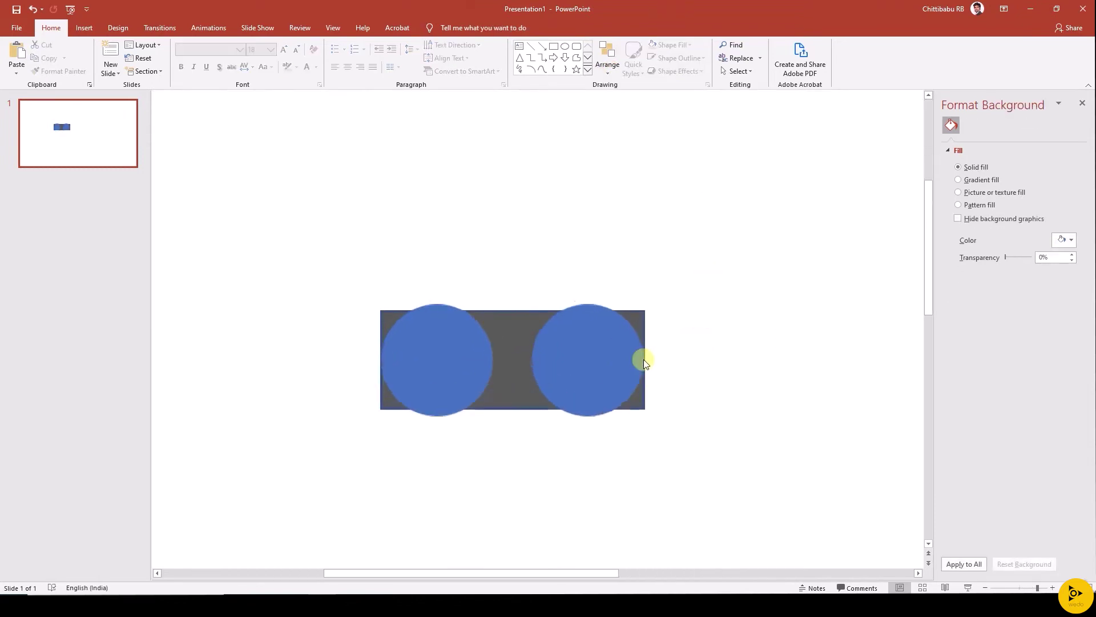
click(499, 330)
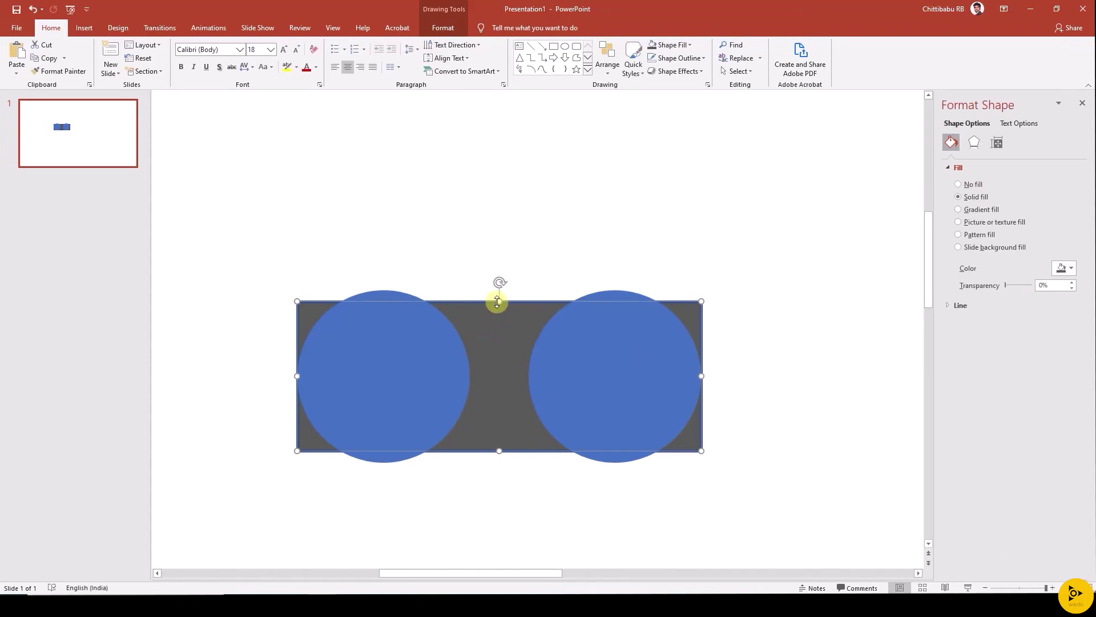
drag(497, 301, 497, 310)
Step: Copy a circle twice, placing one copy centered above the gap and the other centered below it
click(421, 362)
drag(421, 362, 493, 265)
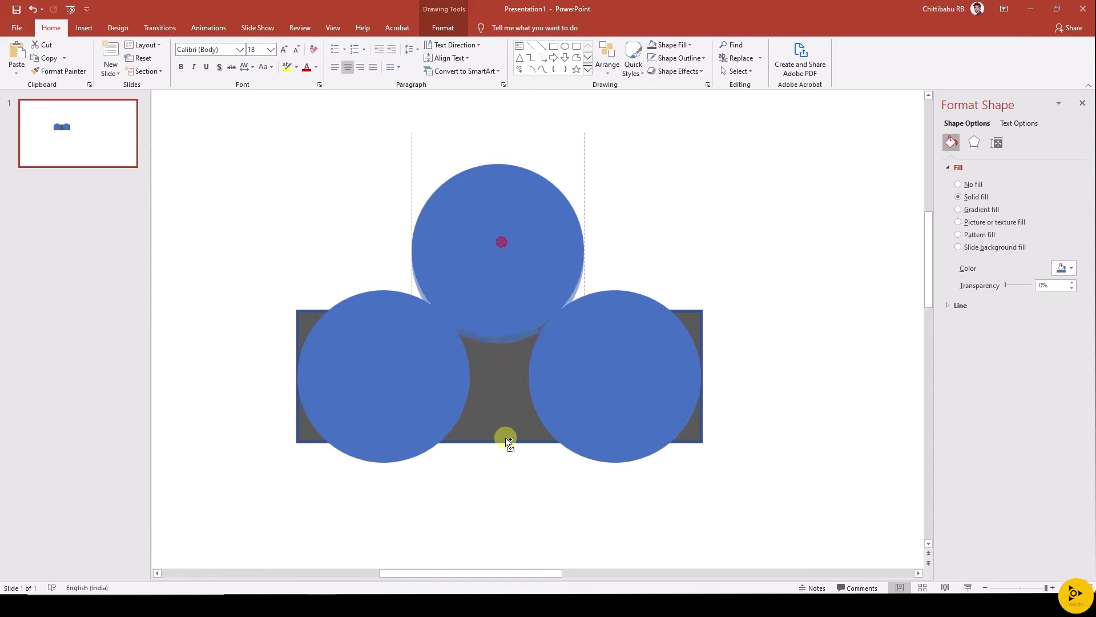
drag(506, 438, 506, 495)
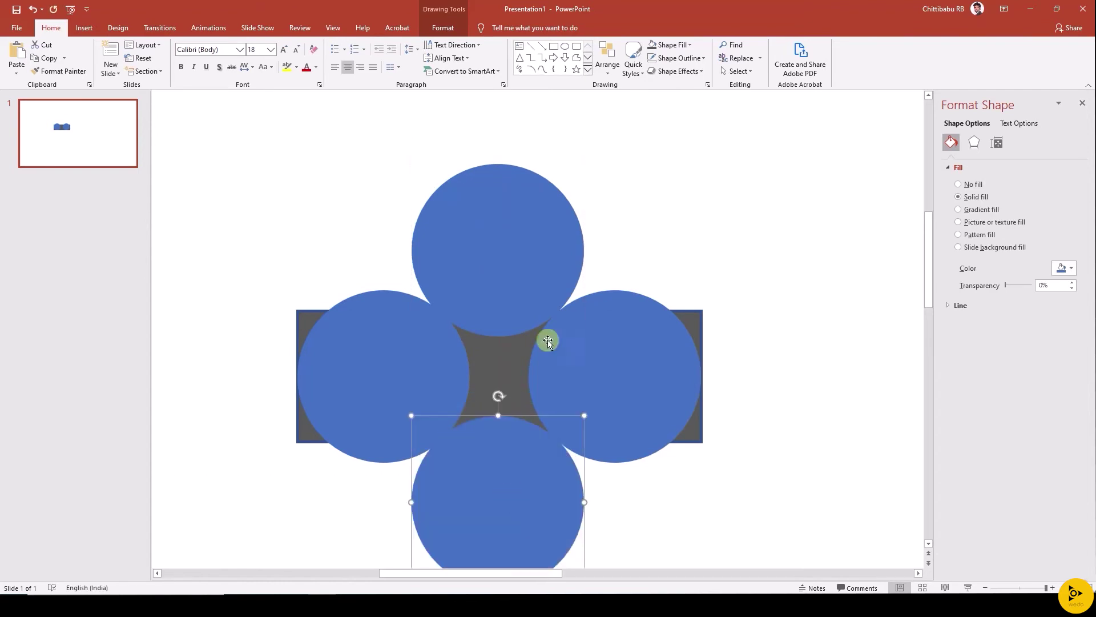
Step: Group the top and bottom circles as one pair and the left and right circles as another
shift+click(512, 268)
key(ctrl+g)
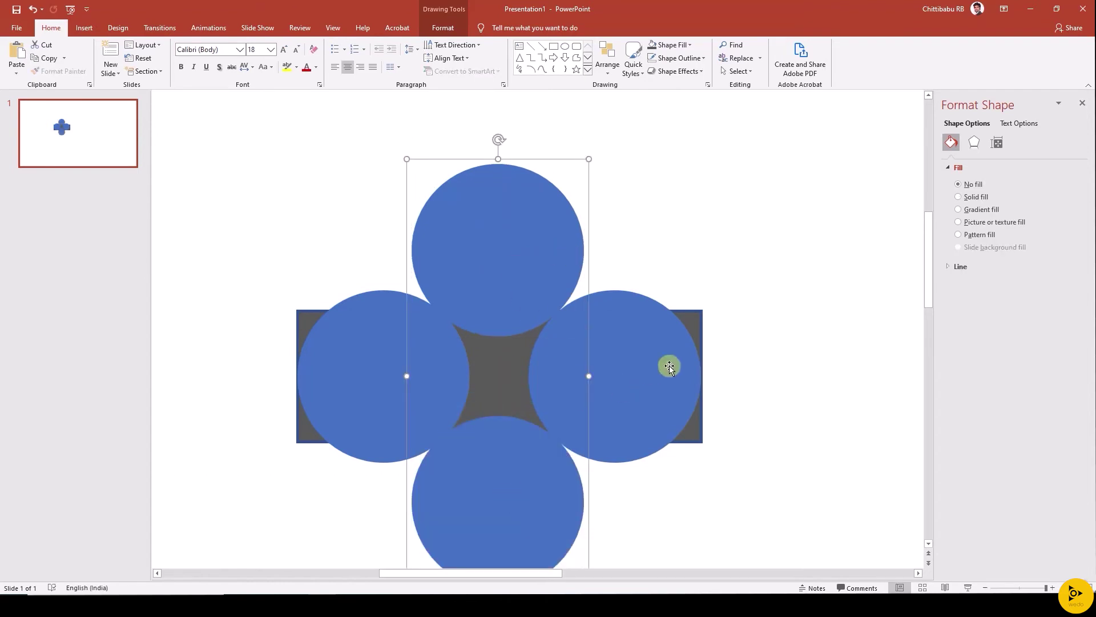
shift+click(660, 342)
click(428, 366)
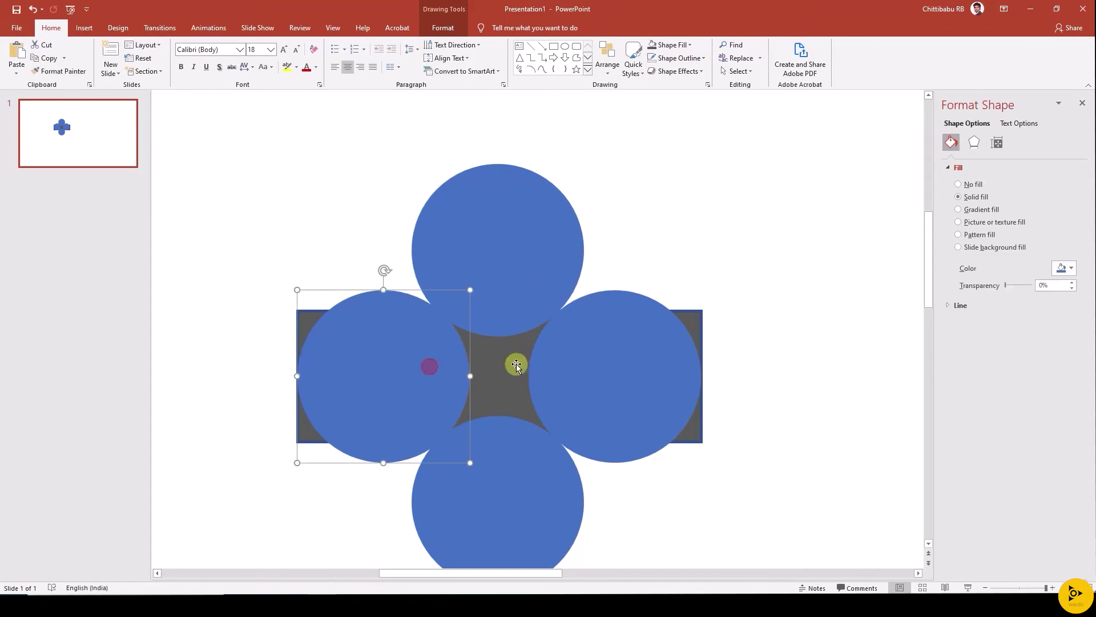
shift+click(601, 362)
key(ctrl+g)
Step: Align the vertical and horizontal circle groups to each other by center and by middle
click(518, 229)
shift+click(652, 391)
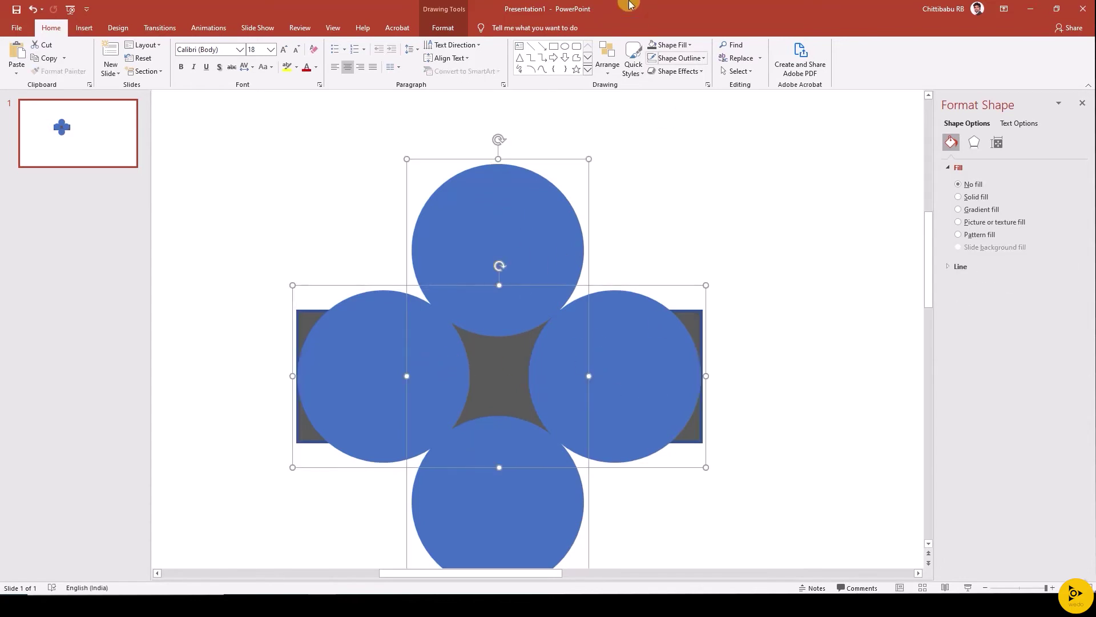
click(607, 60)
mouse_move(663, 222)
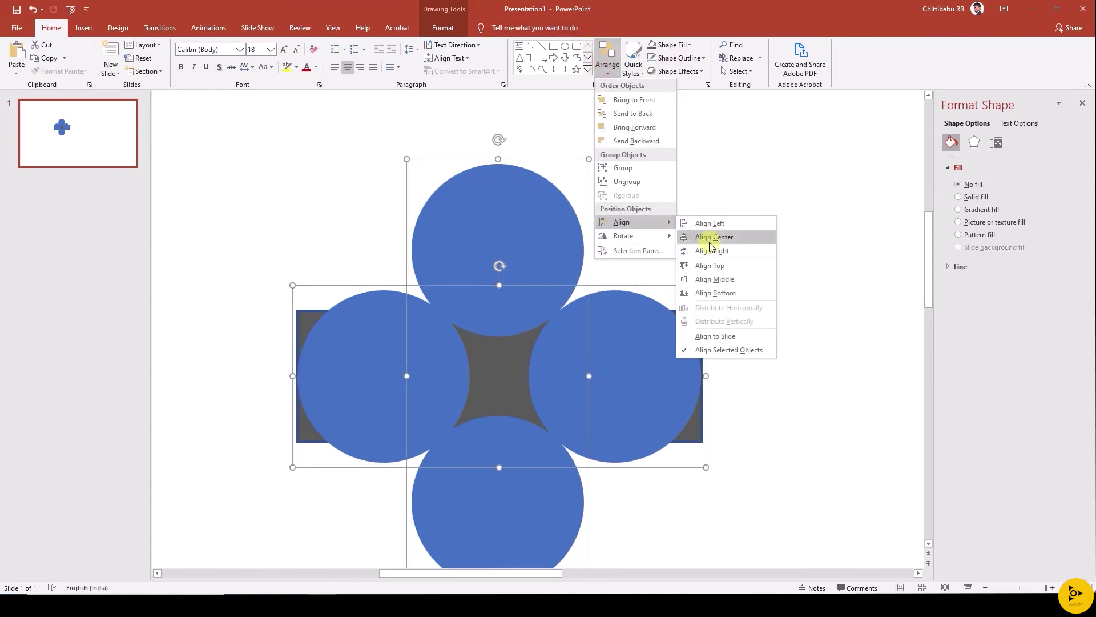
click(702, 240)
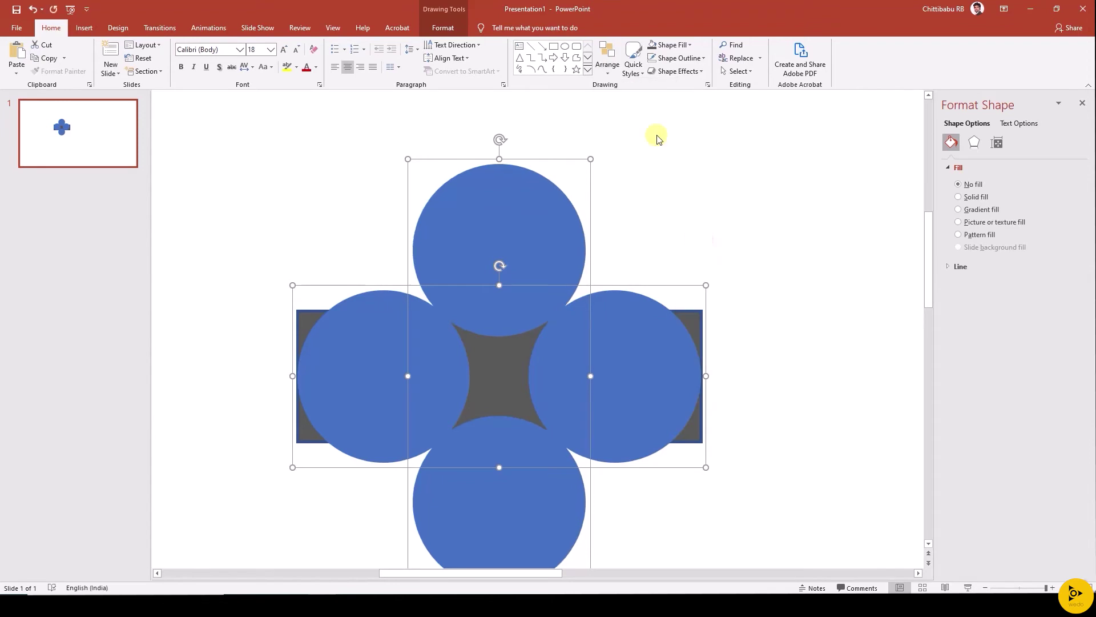
click(607, 64)
mouse_move(662, 222)
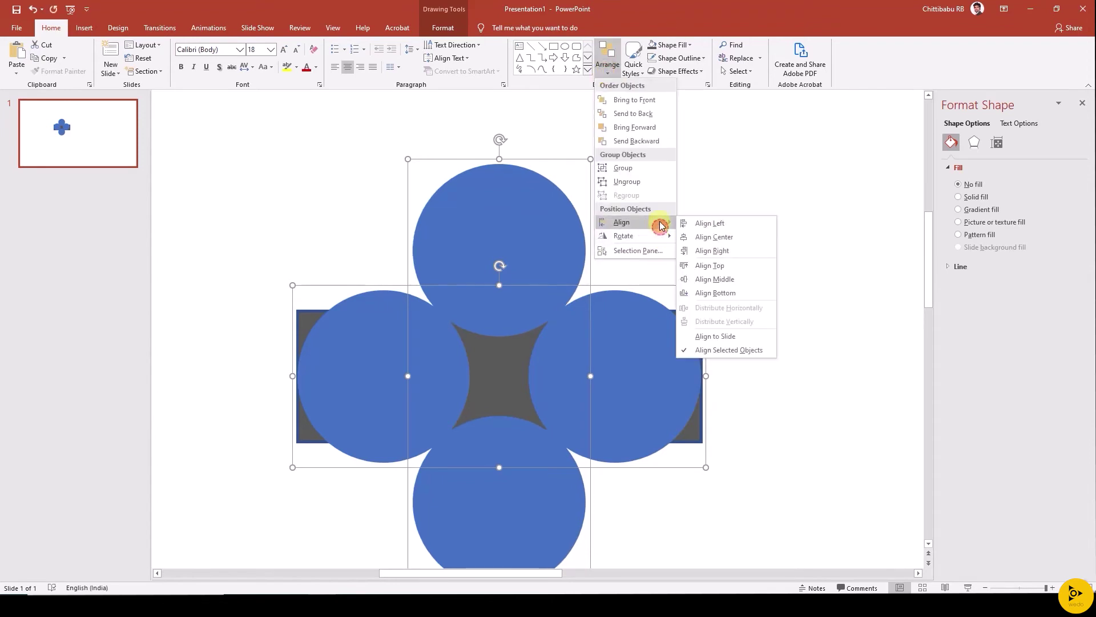
click(702, 281)
click(783, 251)
Step: Ungroup the vertical circle pair and narrow the gray rectangle symmetrically to about 3.25 cm wide
click(464, 231)
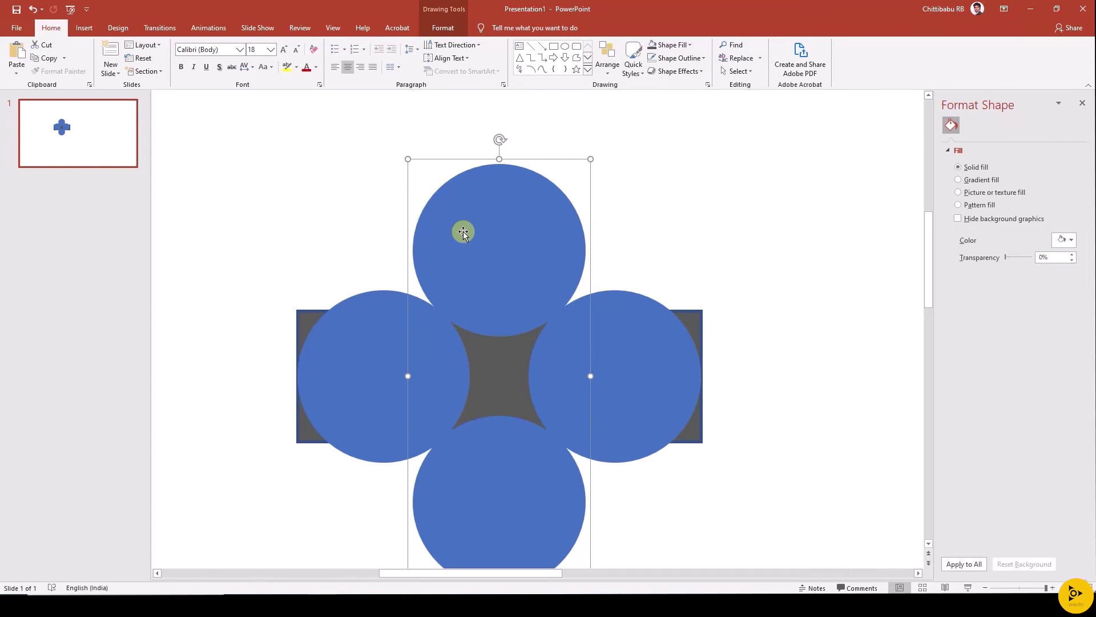
click(625, 212)
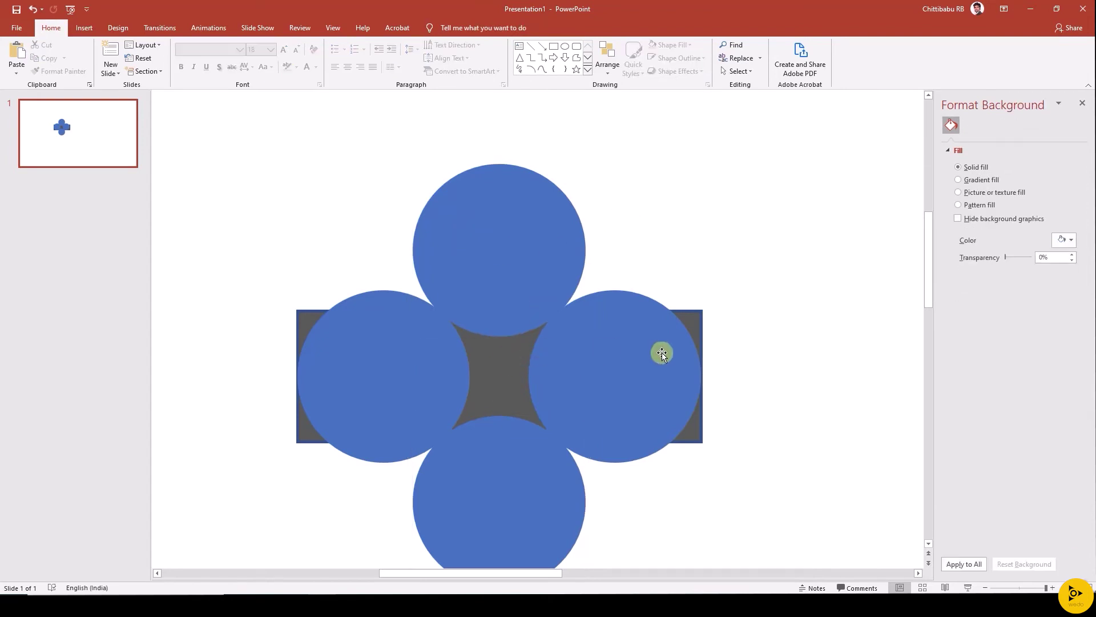
click(690, 316)
drag(701, 373, 640, 369)
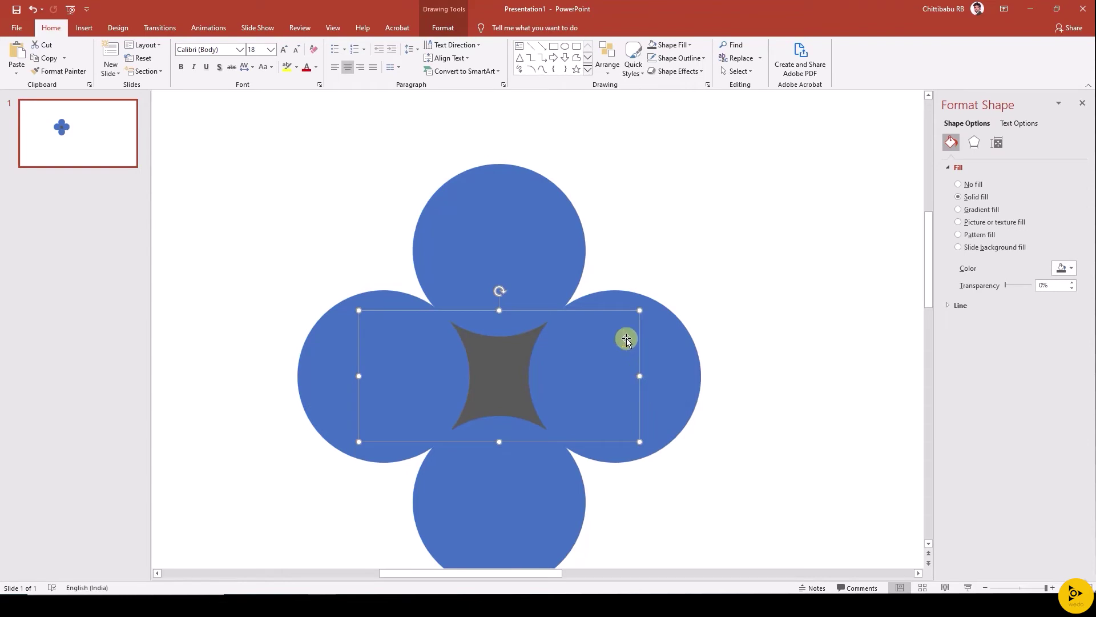
Step: Subtract the top circle from the gray rectangle to cut a concave upper edge
shift+click(524, 228)
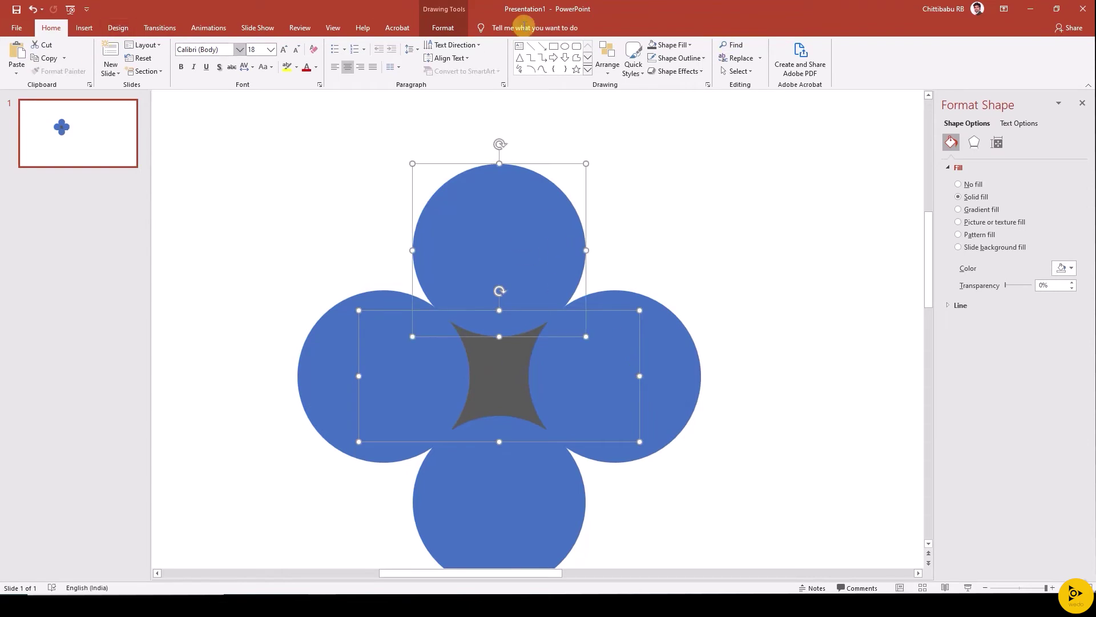
click(451, 28)
click(123, 72)
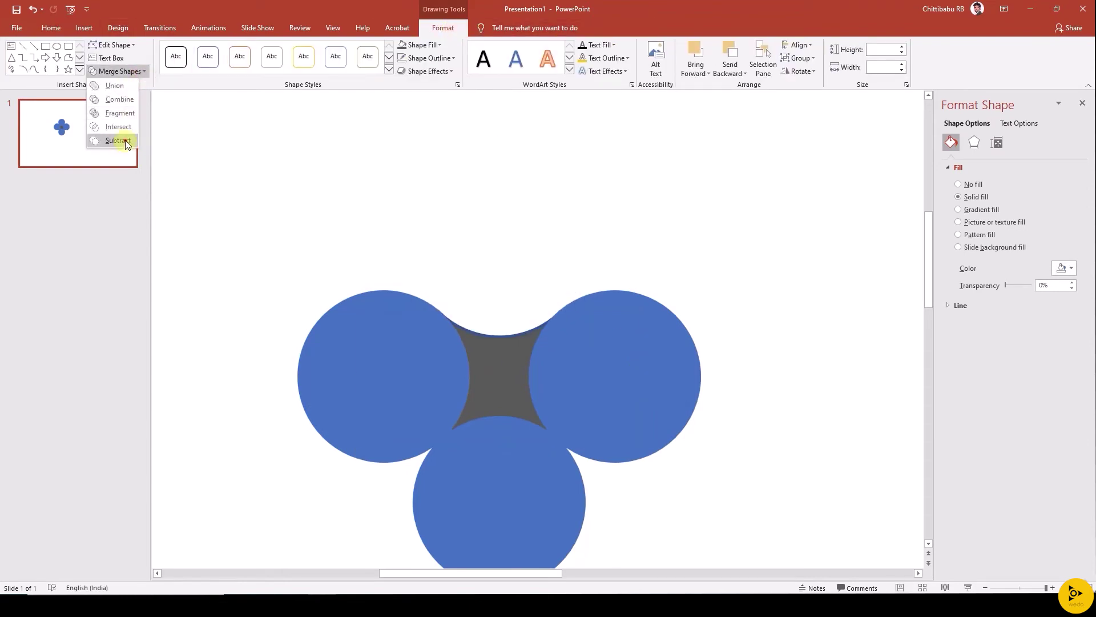
click(123, 140)
Step: Subtract the bottom circle from the gray shape and remove the shape's outline
click(499, 466)
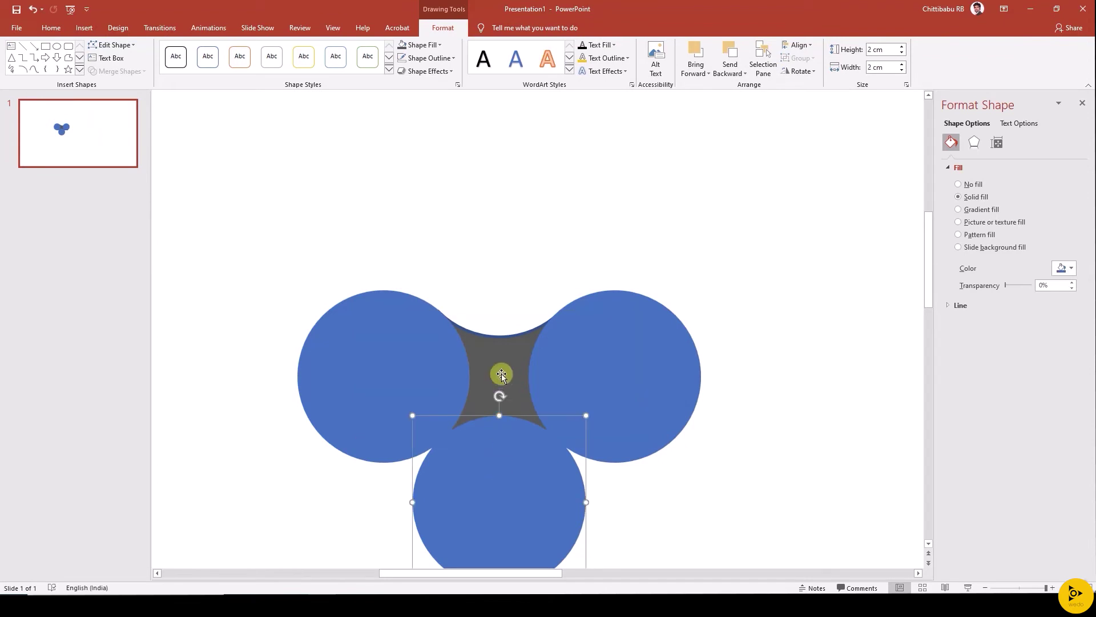
click(497, 357)
shift+click(490, 502)
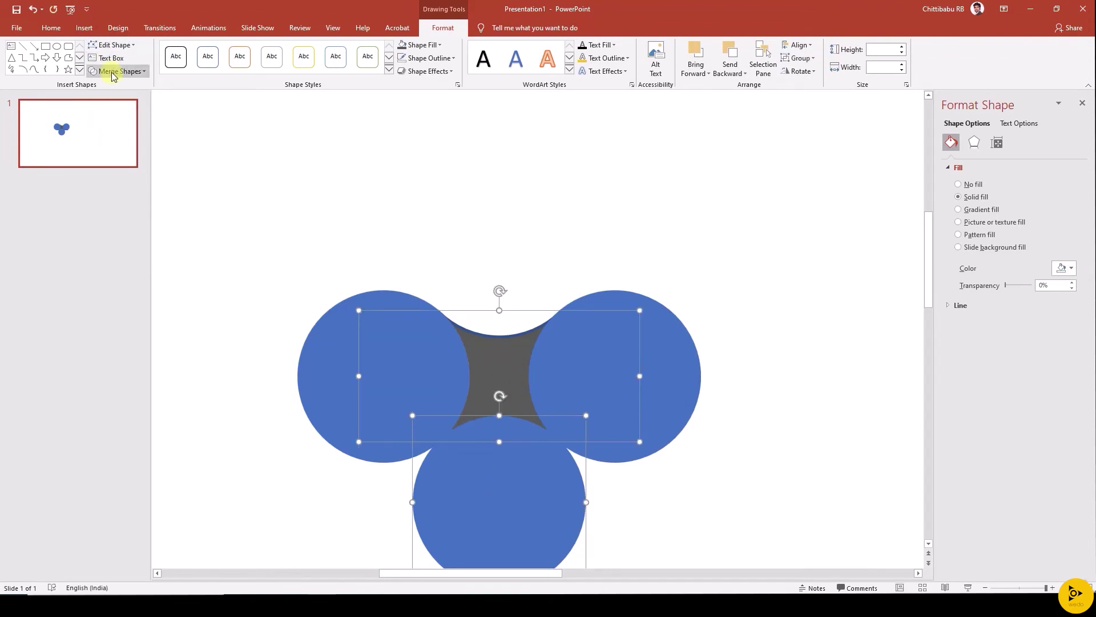
click(117, 71)
click(122, 140)
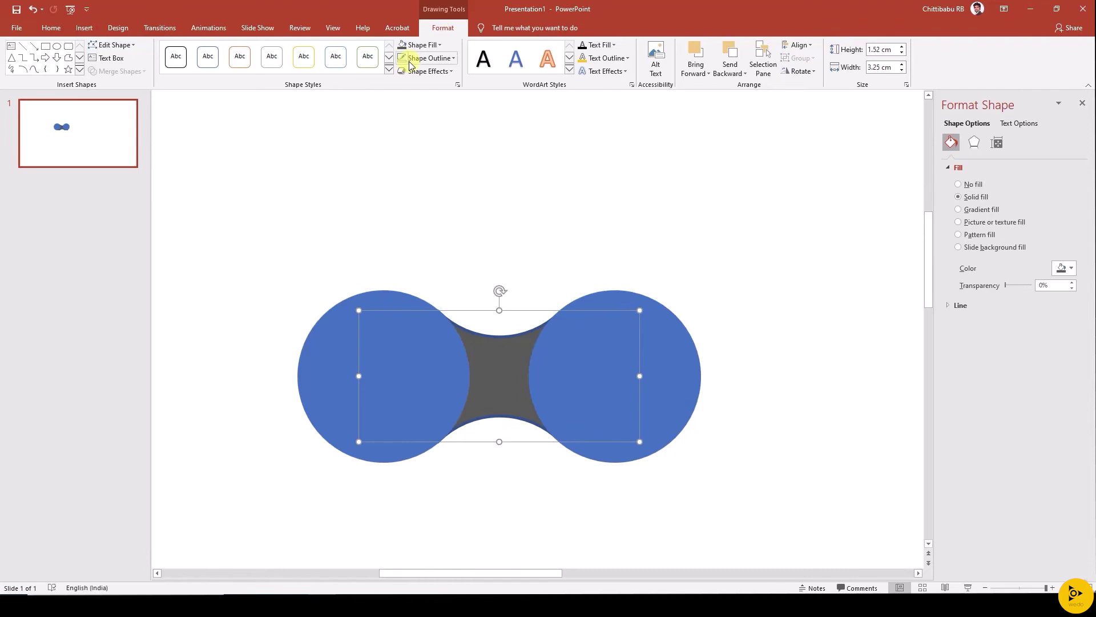
click(526, 203)
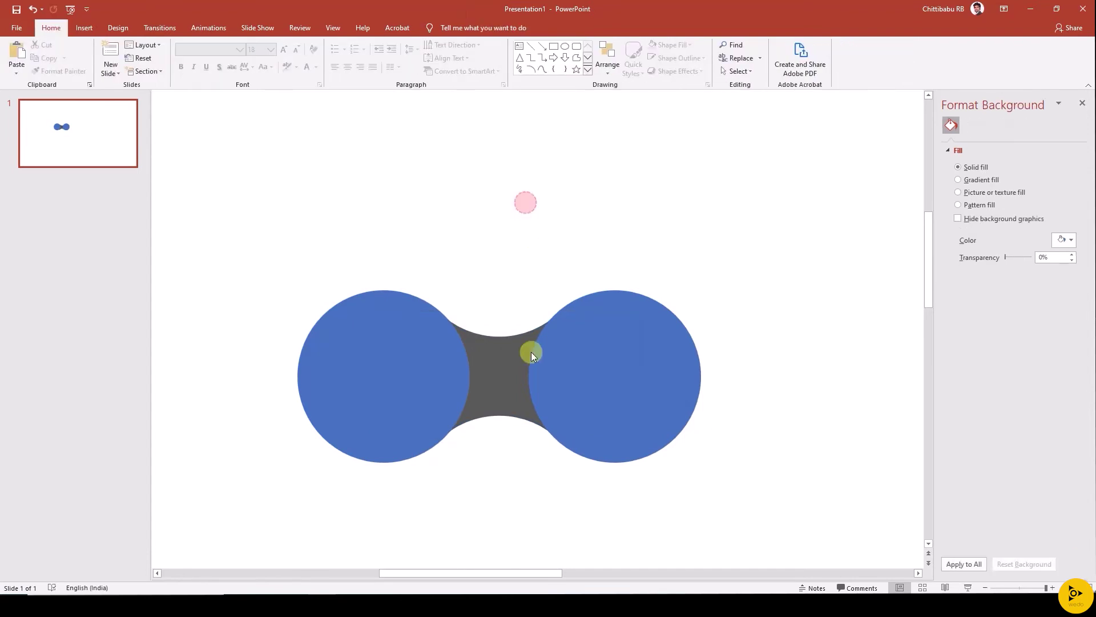
Step: Copy the left and right circle pair straight above the original and ungroup the copy
click(494, 364)
click(434, 367)
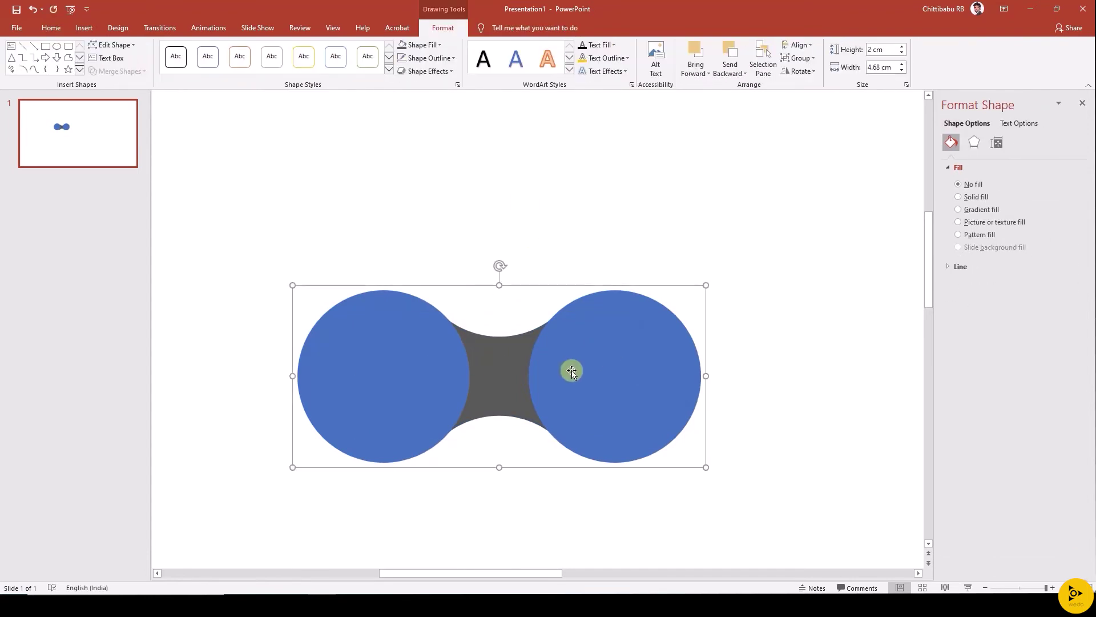
drag(571, 371, 586, 174)
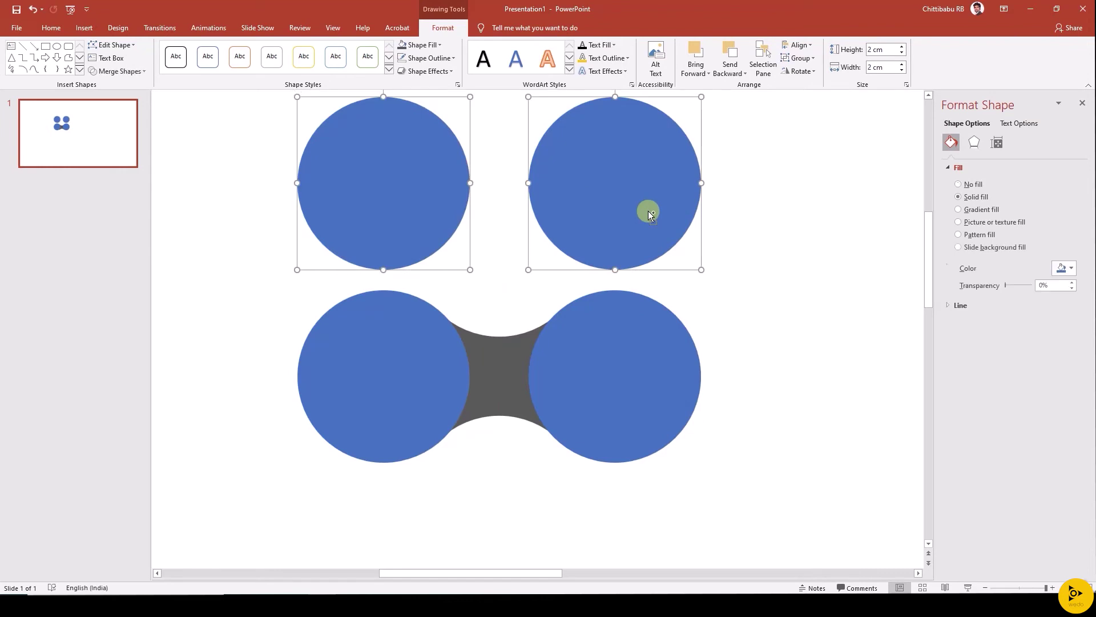
Step: Ungroup the lower left and right circle pair and unite both circles with the gray connector into one blue shape
click(490, 360)
shift+click(431, 366)
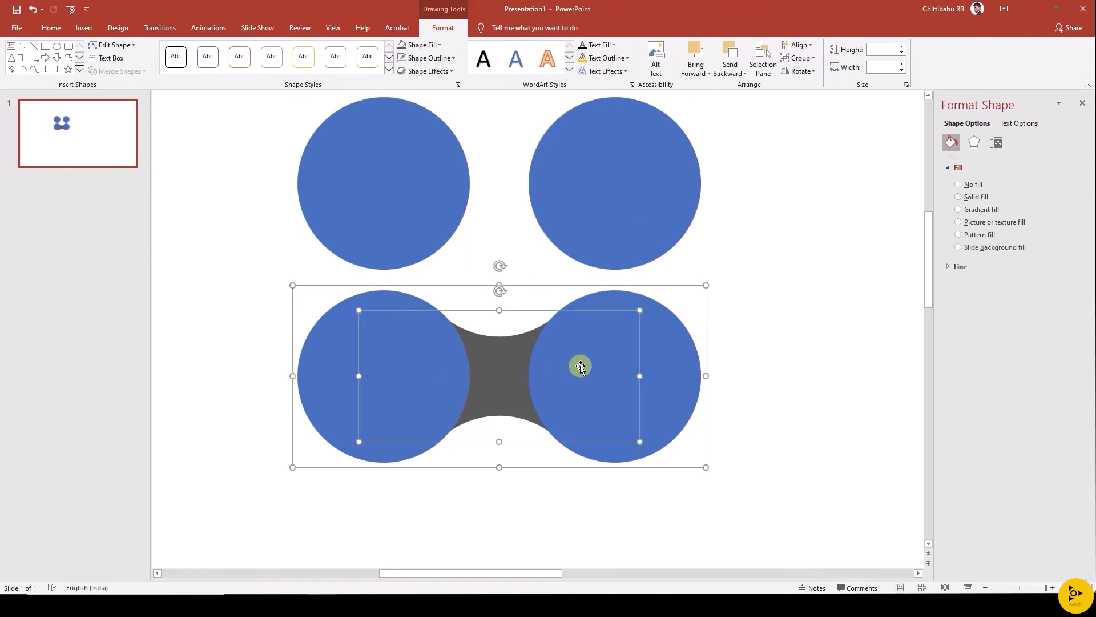
key(ctrl+shift+g)
shift+click(492, 374)
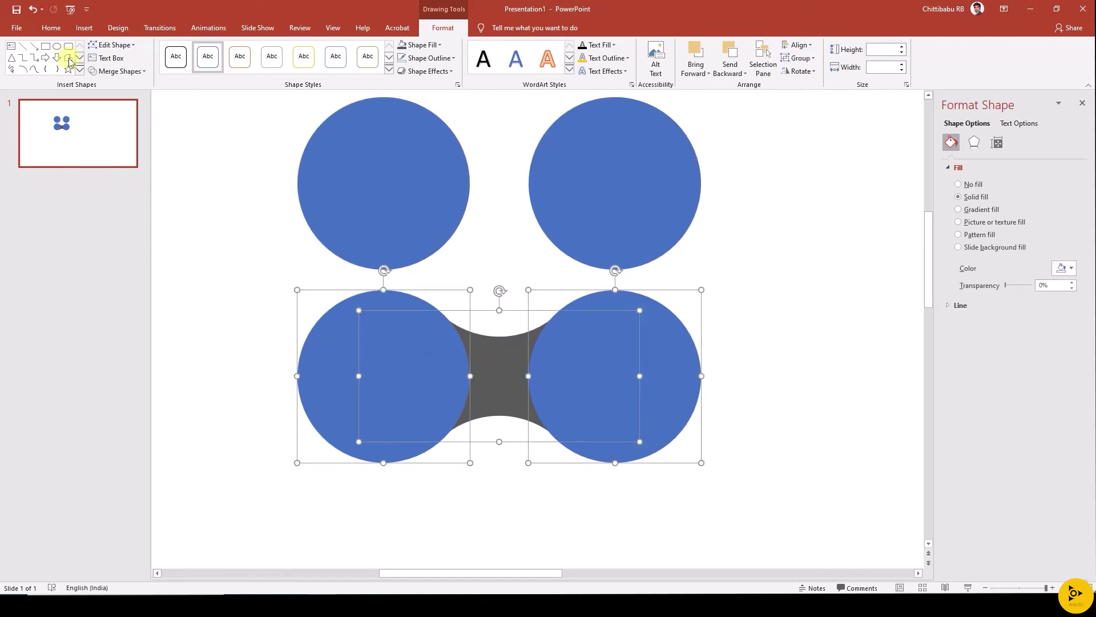
click(101, 72)
click(109, 86)
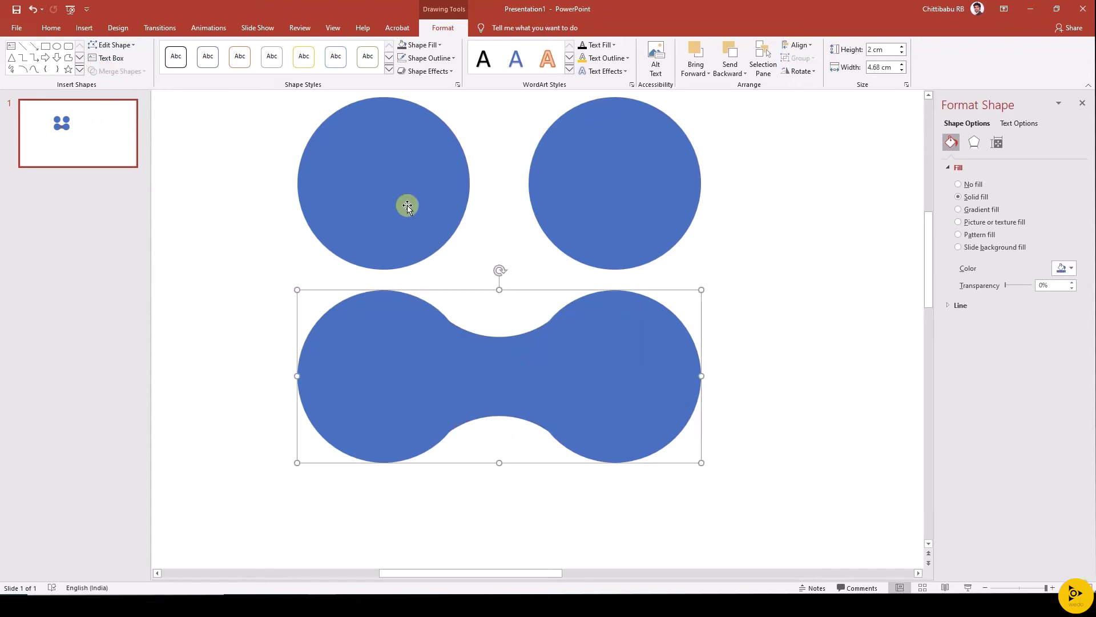
Step: Draw a rectangle about 2 cm tall covering the lower half of the merged shape, with its upper edge on the shape's midline
scroll(406, 205, down, 5)
click(283, 158)
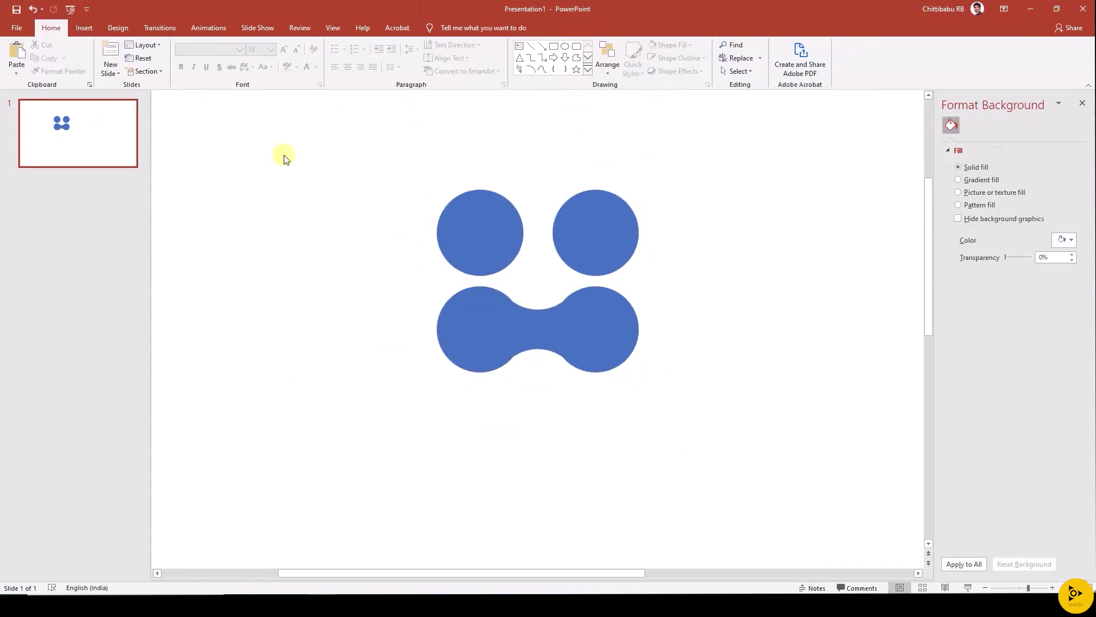
click(85, 28)
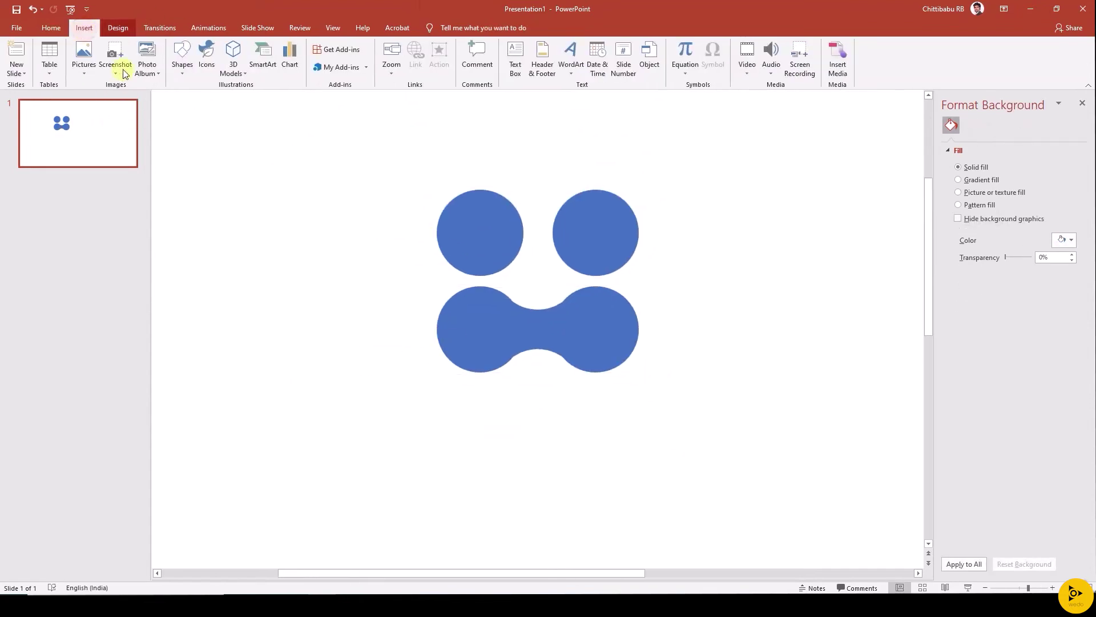
click(183, 58)
click(203, 98)
drag(419, 327, 706, 418)
drag(608, 345, 604, 345)
click(611, 303)
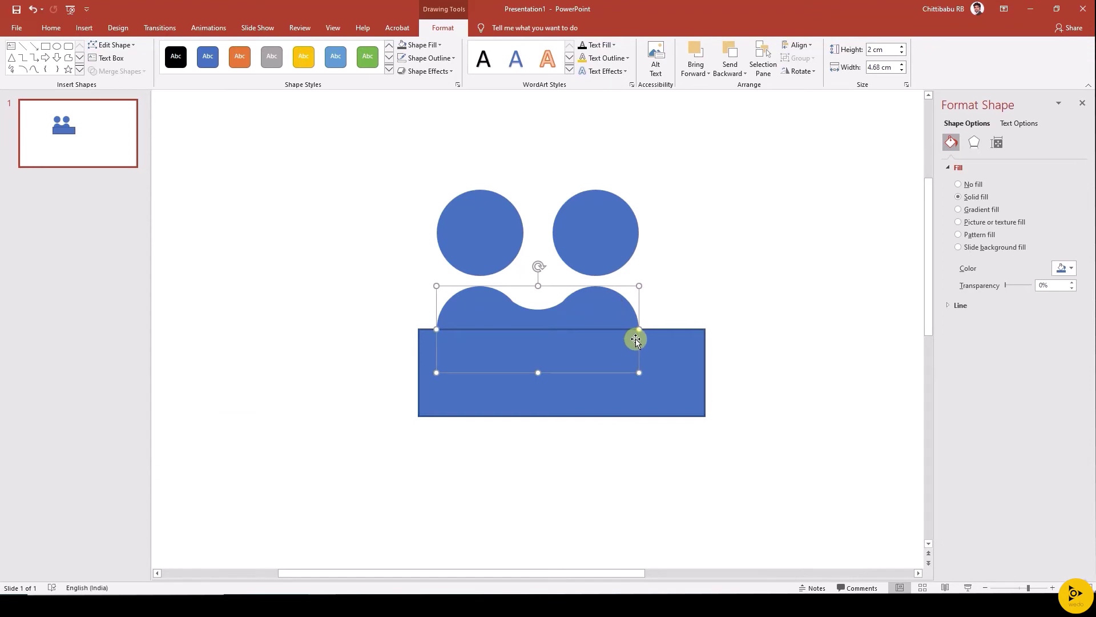
click(657, 360)
click(714, 274)
Step: Duplicate the merged shape and align the copy with the original's bottom edge so they overlap exactly
mouse_move(588, 303)
mouse_down()
mouse_move(594, 241)
mouse_move(570, 306)
mouse_up()
shift+click(562, 314)
click(607, 57)
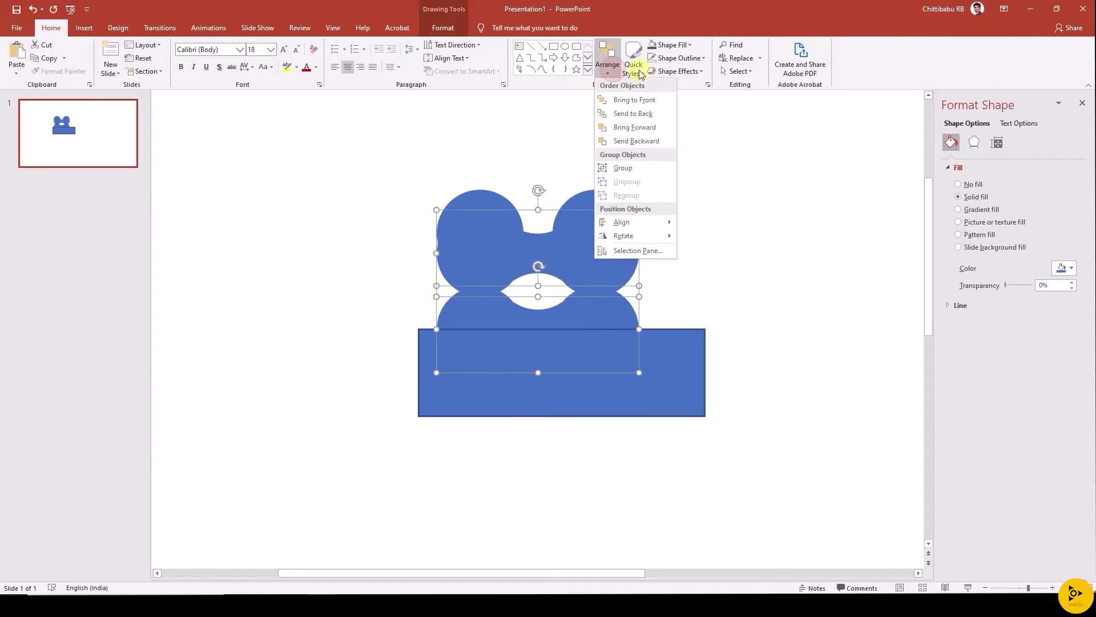
mouse_move(639, 221)
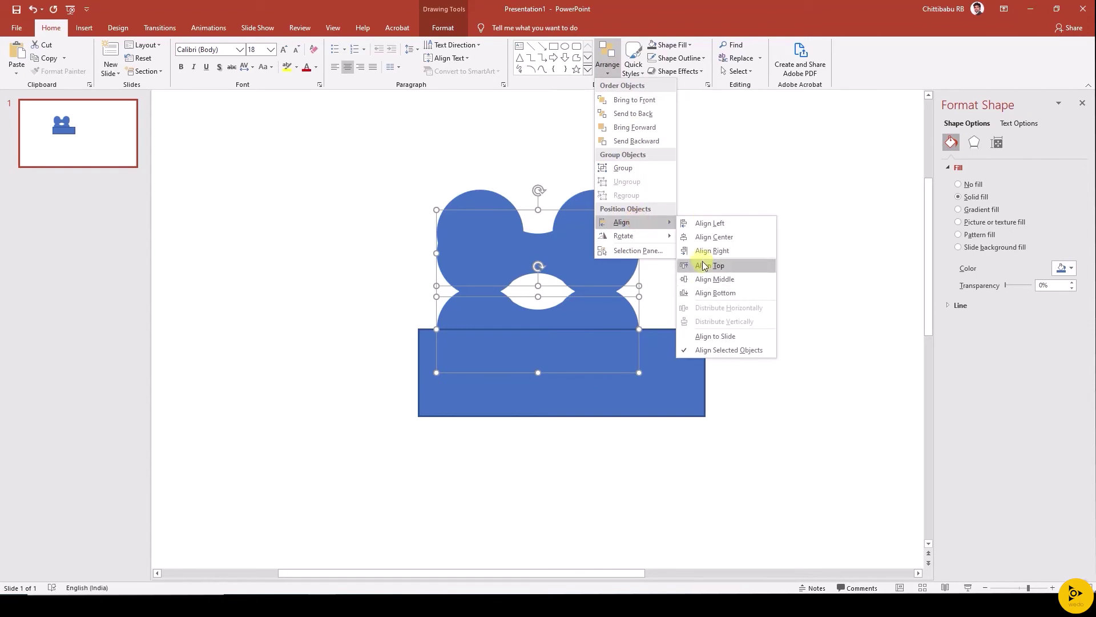
click(707, 291)
click(745, 245)
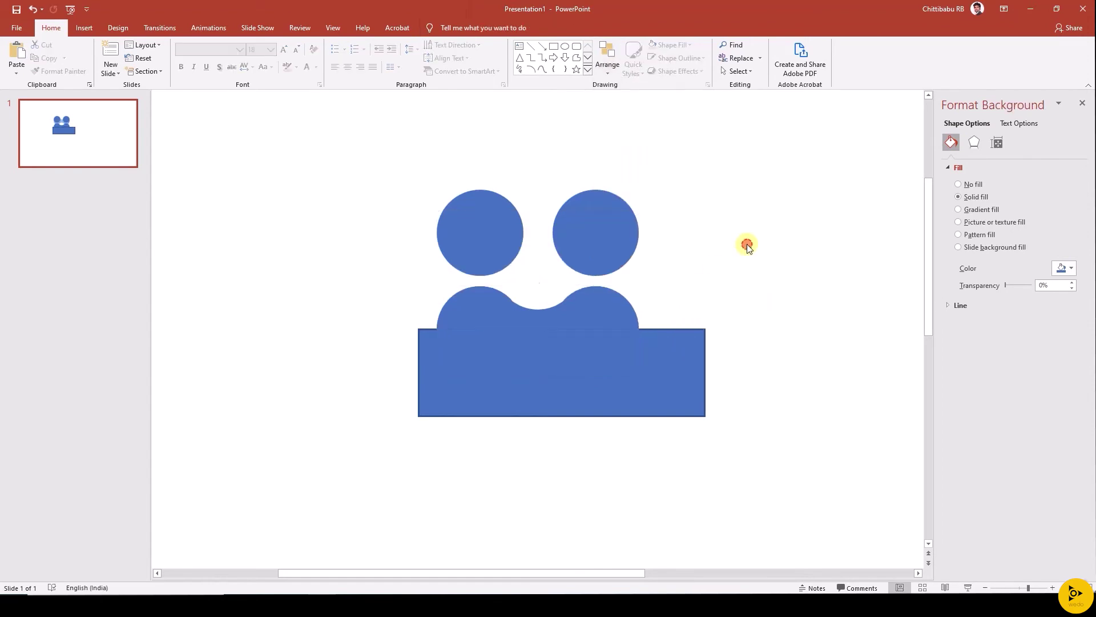
Step: Intersect the overlapping copy of the merged shape with the rectangle to keep only its lower half
click(604, 302)
shift+click(667, 360)
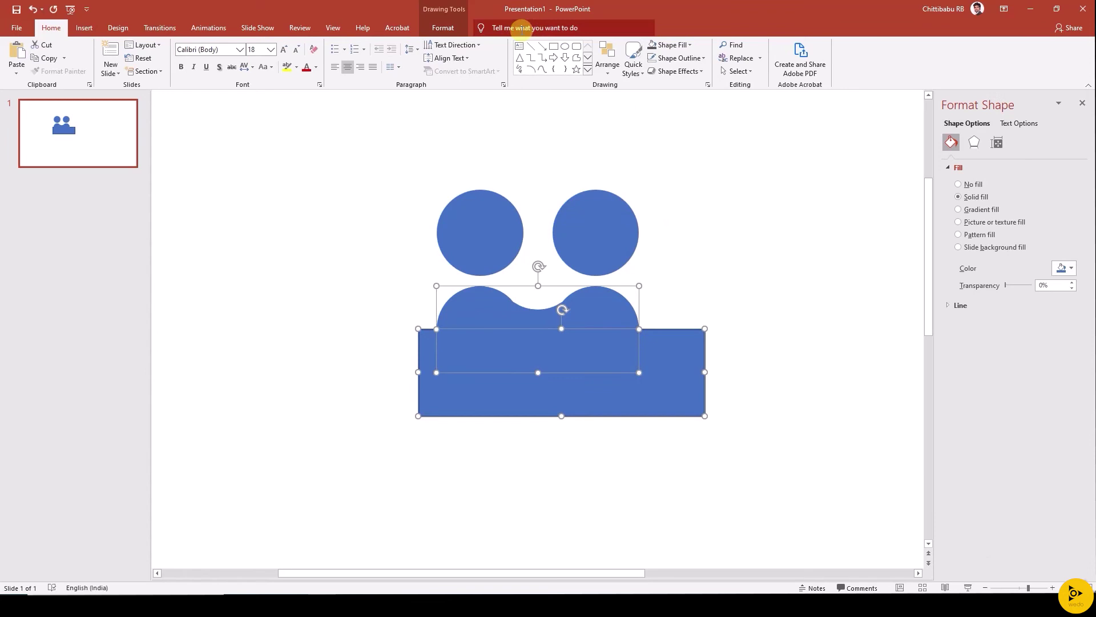
click(443, 28)
click(117, 70)
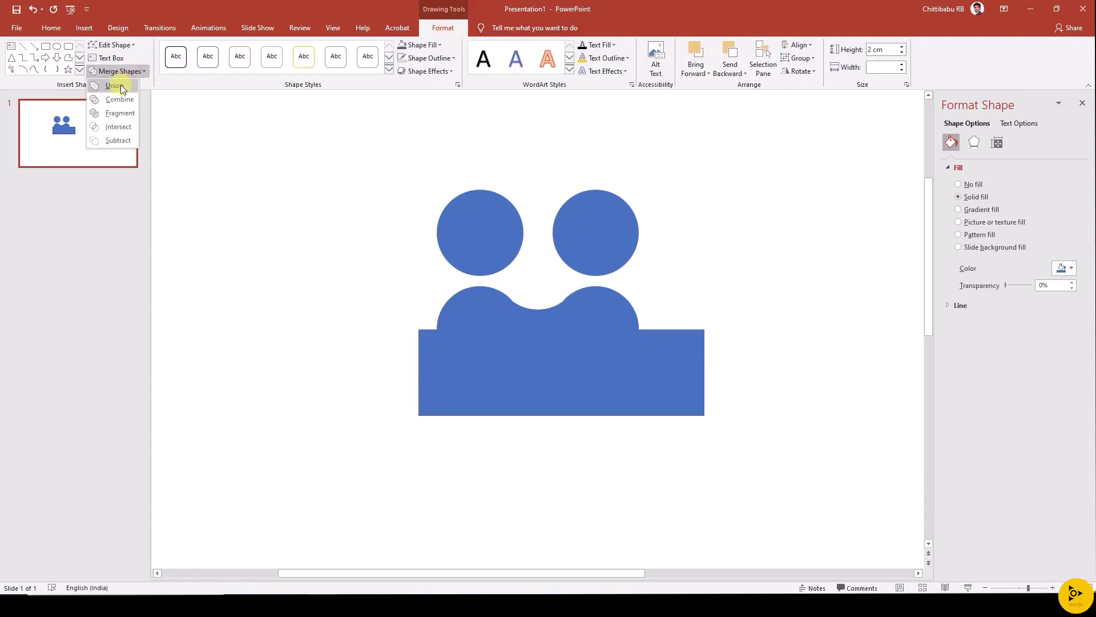
click(118, 126)
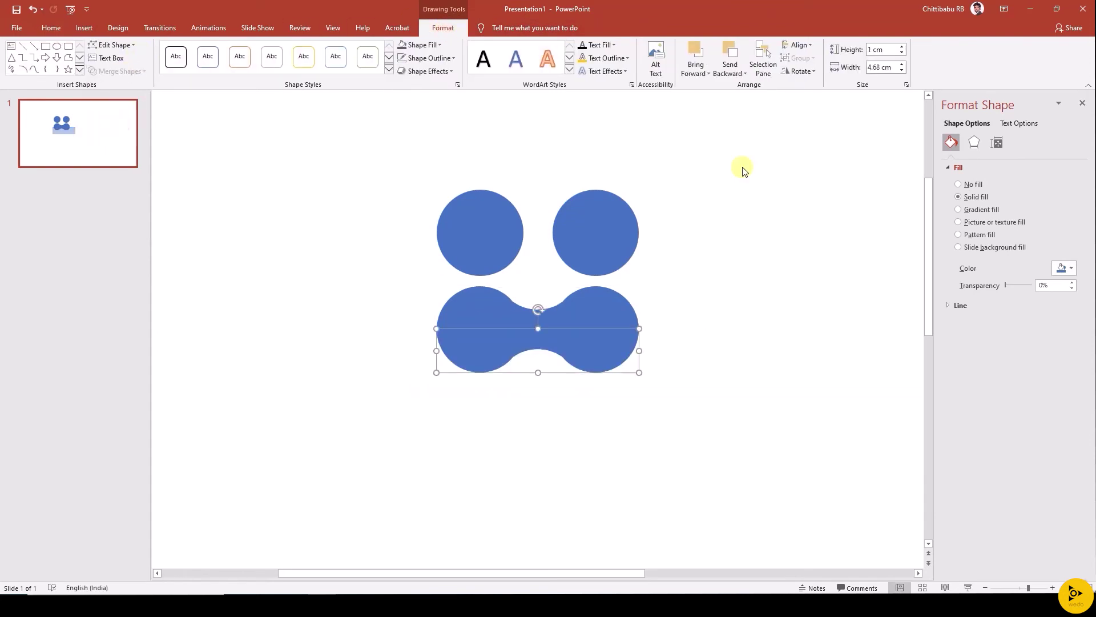
Step: Fill the lower half shape with black and set its transparency to 90%
click(424, 44)
click(413, 67)
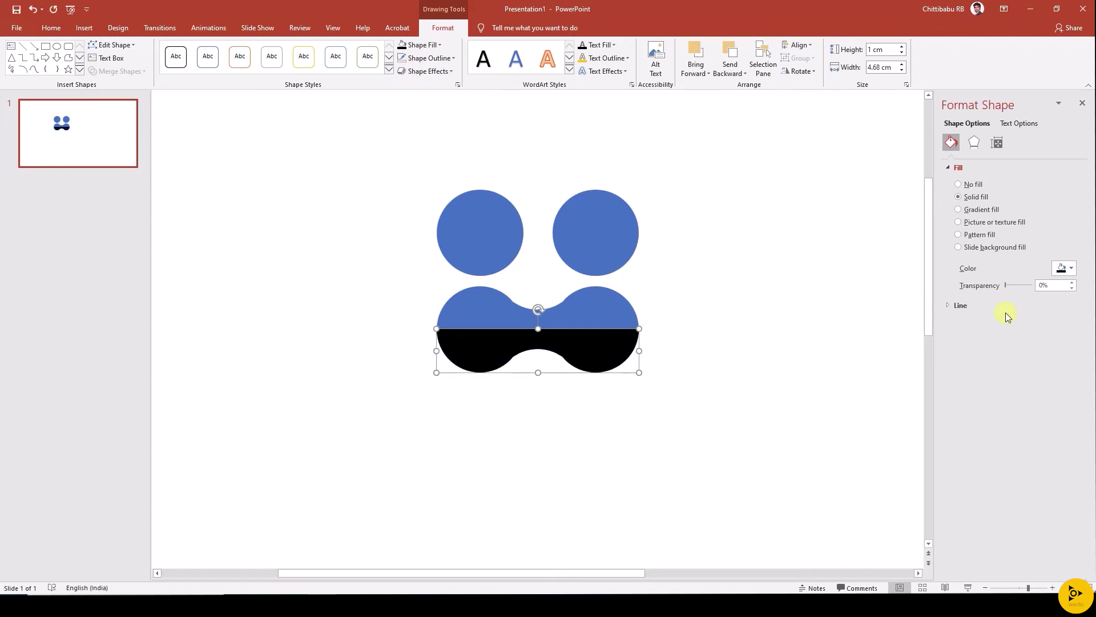
drag(1005, 286, 1025, 285)
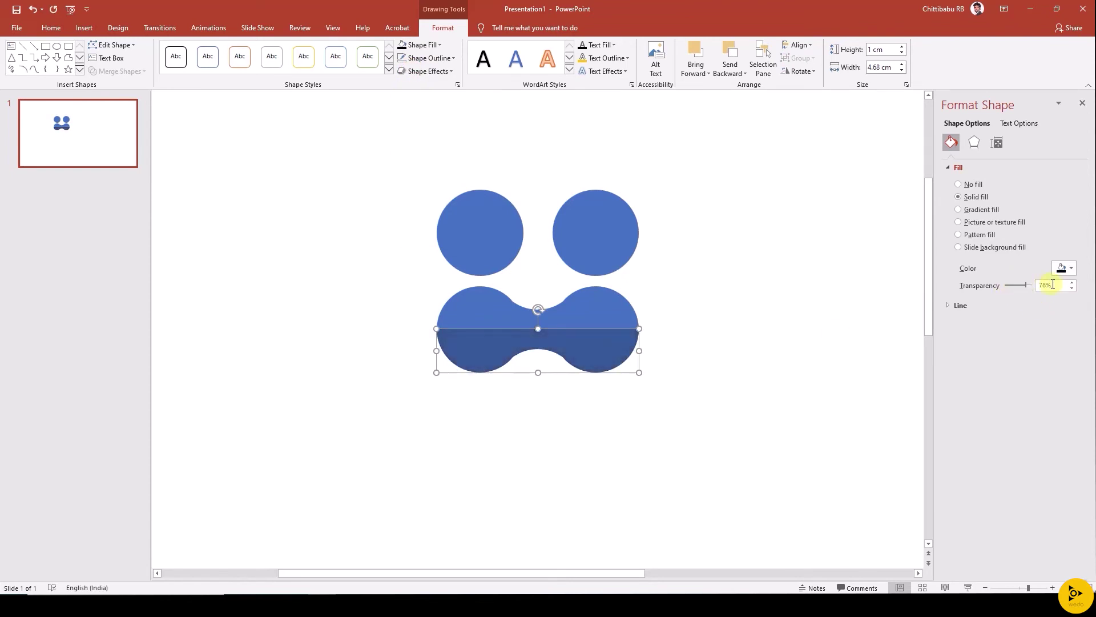
double_click(1045, 285)
text(90)
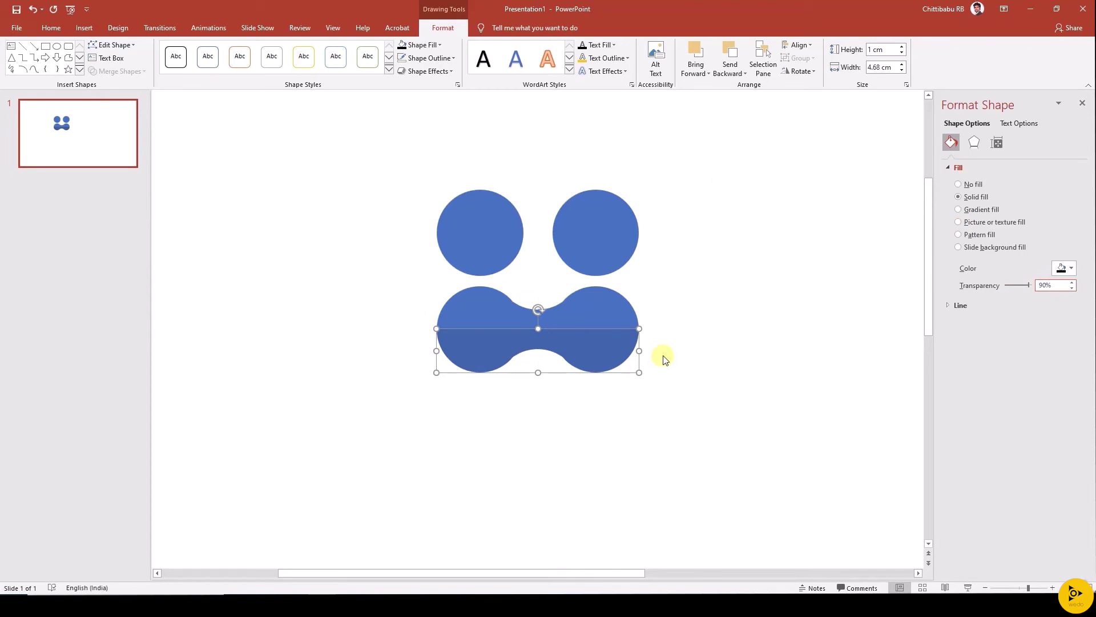
click(701, 350)
Step: Shrink the two upper circles about their centers to 1.57 cm and fill them with gray
click(480, 222)
scroll(538, 318, up, 1)
shift+click(646, 321)
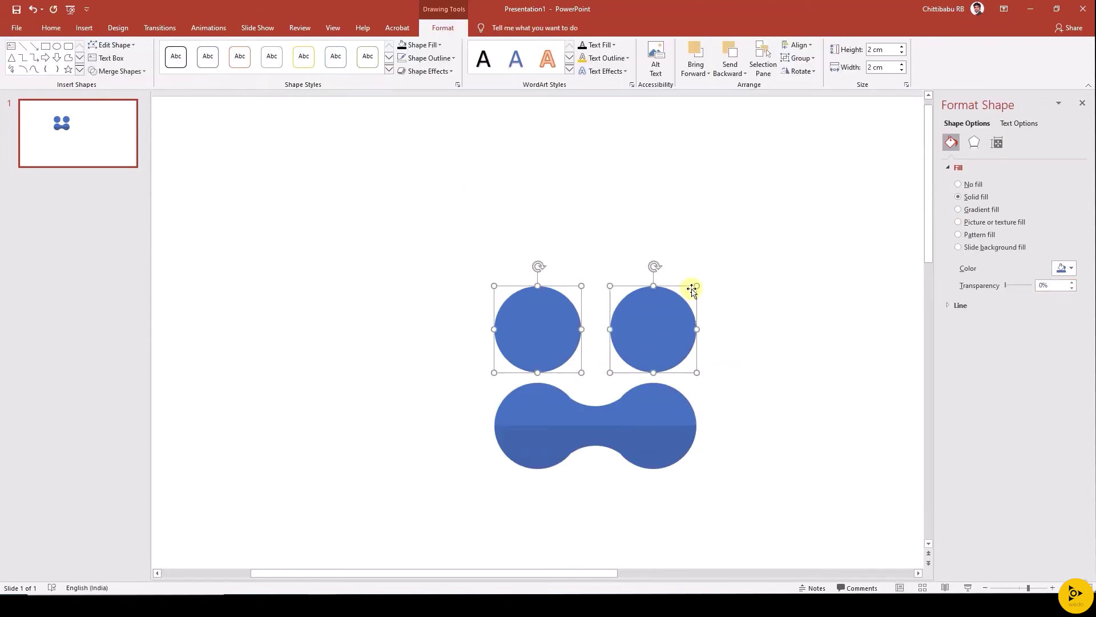
drag(694, 287, 684, 294)
click(421, 40)
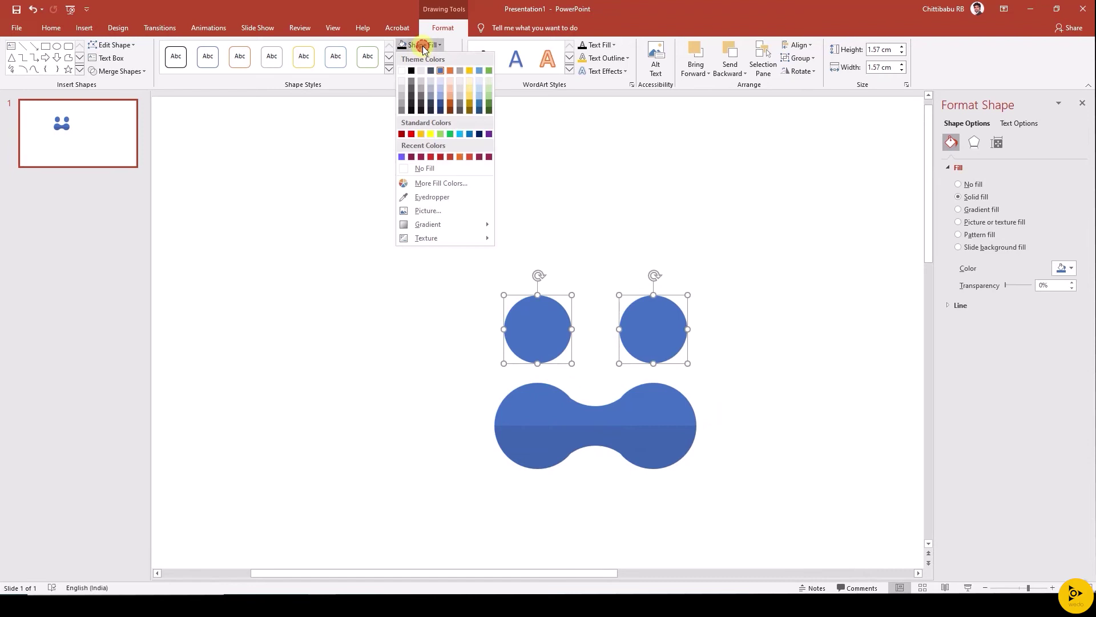
click(413, 84)
Step: Align both gray circles with the merged shape by bottom and middle so they sit centered inside its round ends
shift+click(539, 404)
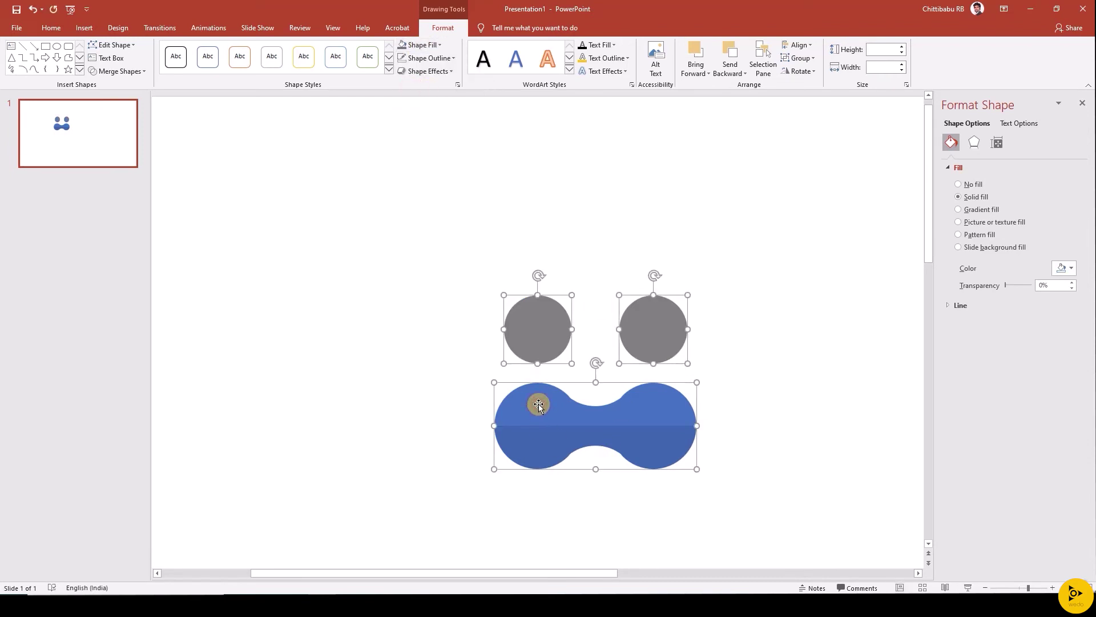
click(798, 46)
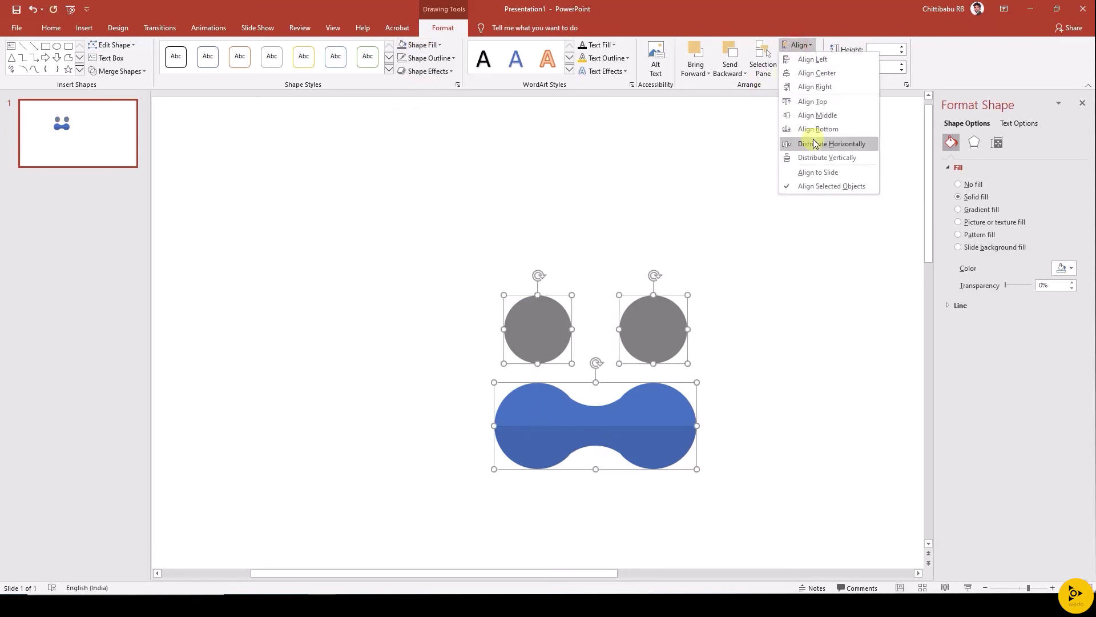
click(818, 128)
click(801, 46)
click(817, 115)
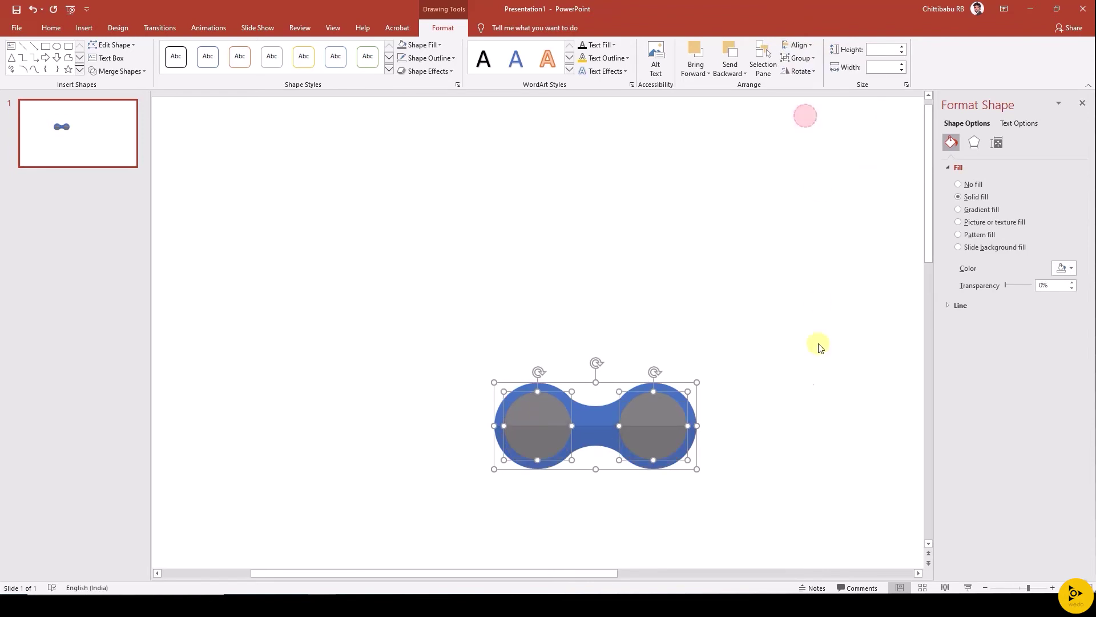
click(807, 371)
Step: Fill the two gray circles with white and enlarge them slightly about their centers, leaving a narrower blue ring
scroll(664, 447, up, 5)
click(593, 486)
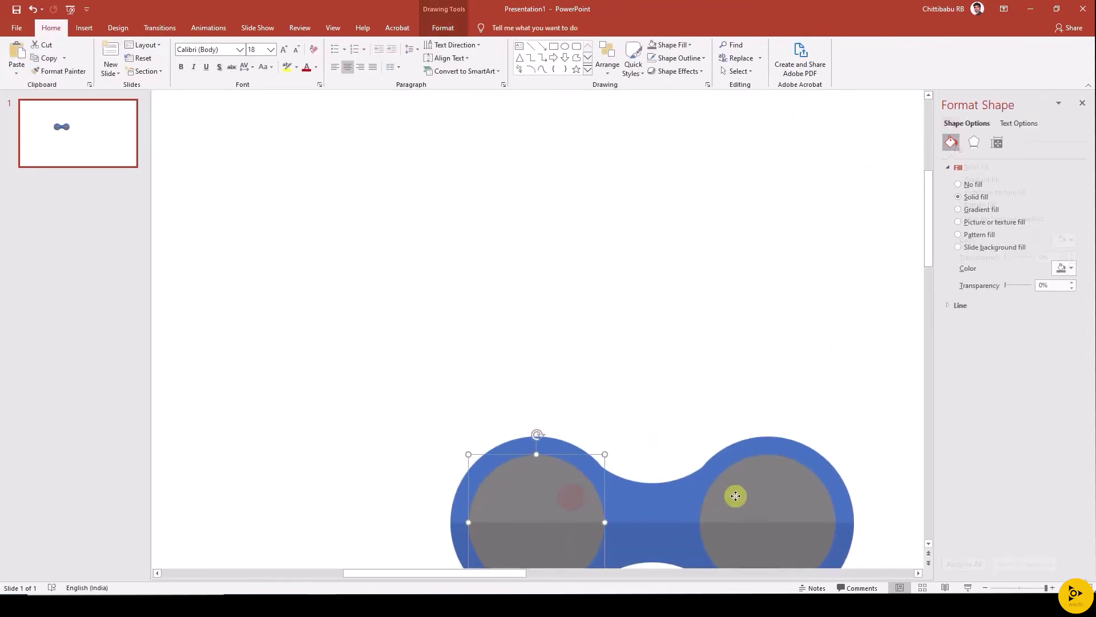
shift+click(739, 483)
scroll(738, 483, down, 3)
scroll(668, 413, up, 3)
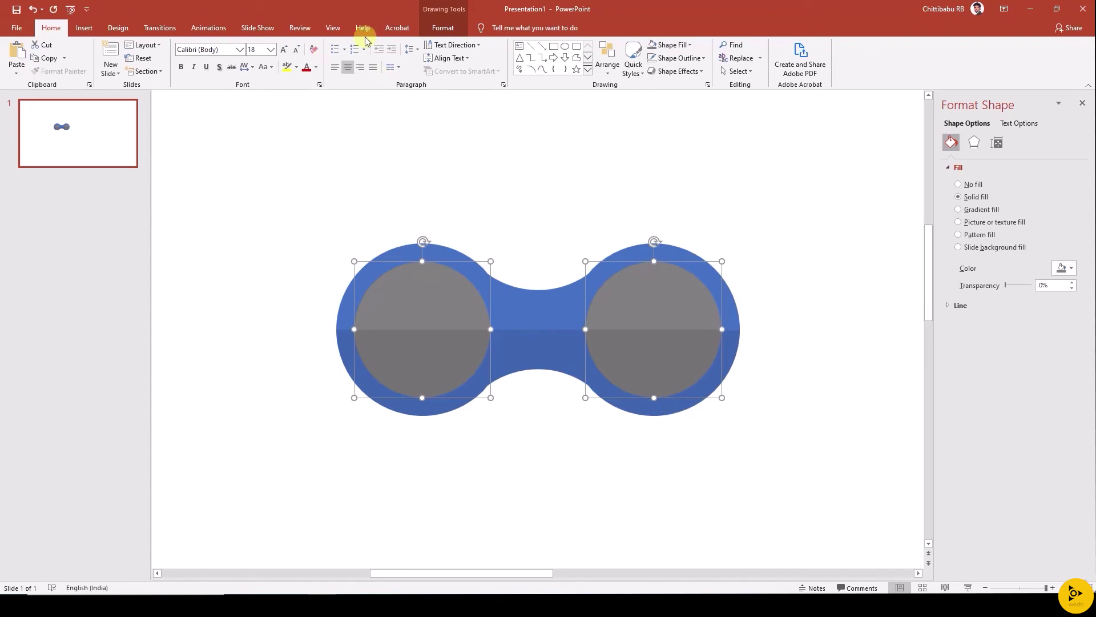
click(690, 45)
click(655, 67)
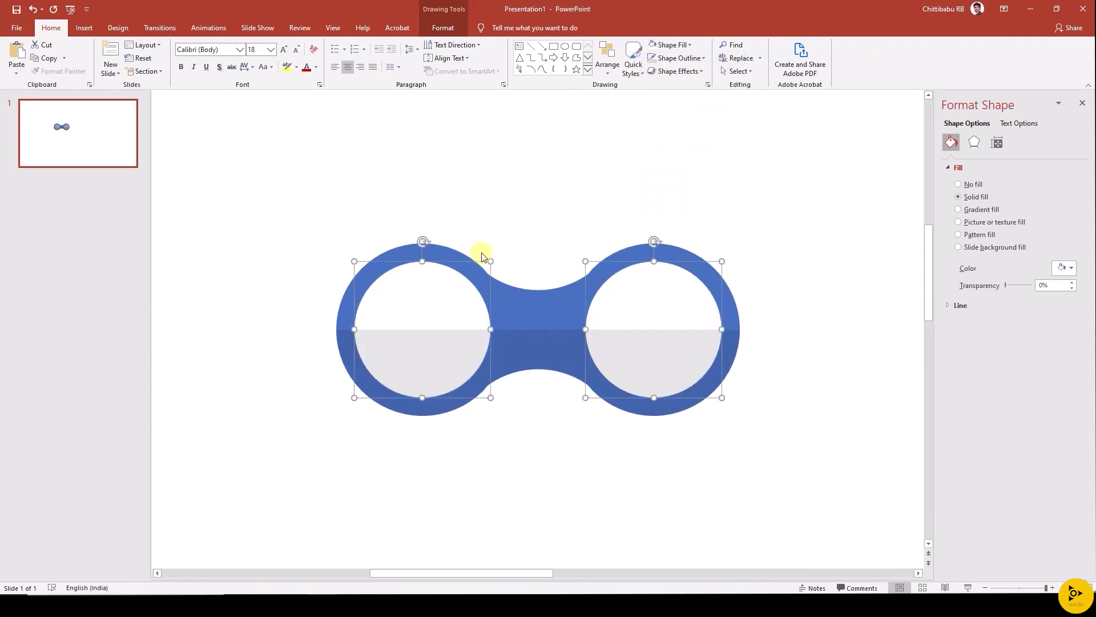
drag(493, 262, 495, 259)
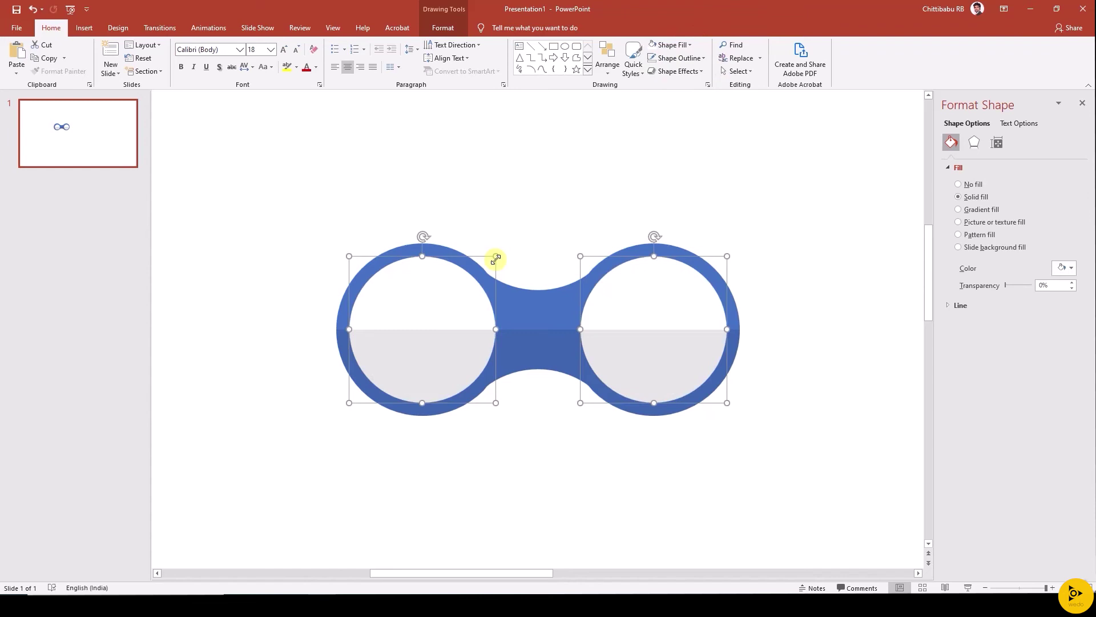
Step: Bring the two white circles to the front and apply an outer shadow to them
click(607, 64)
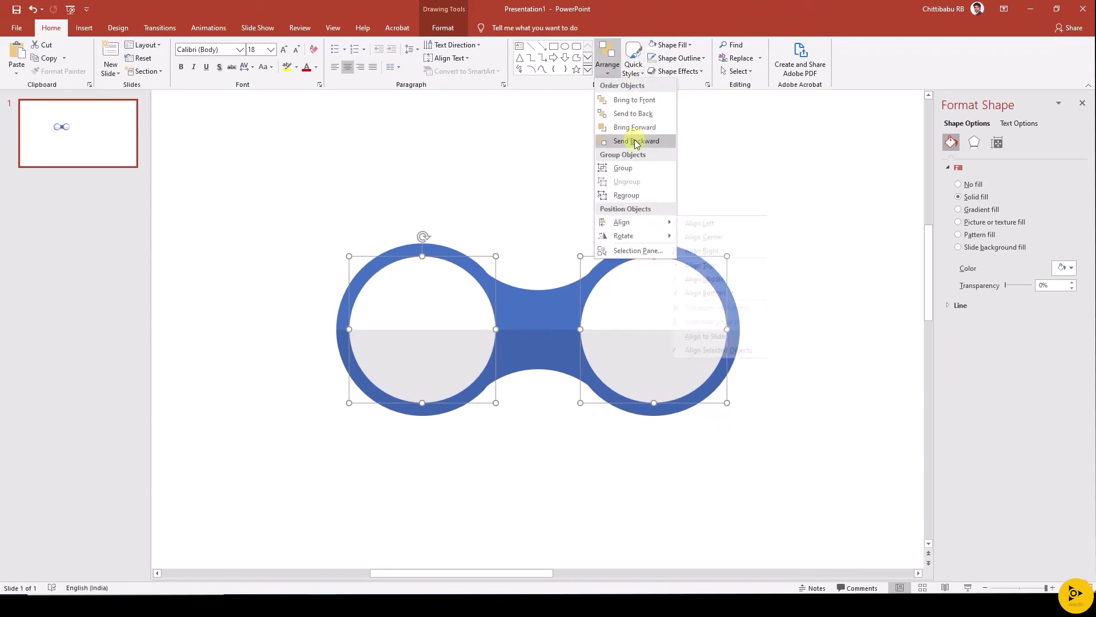
click(631, 101)
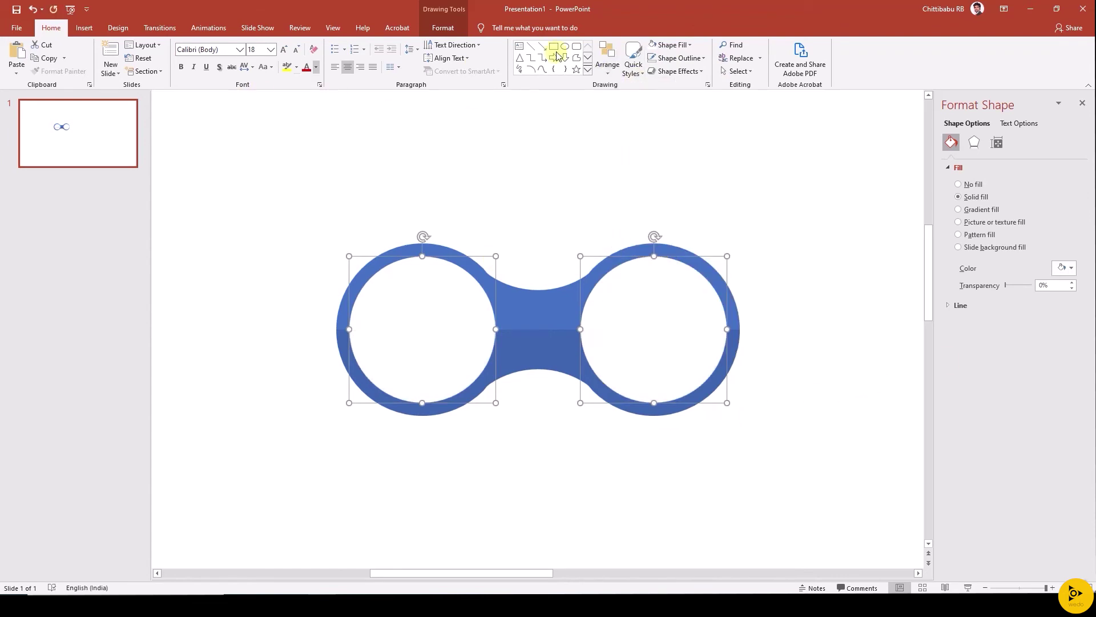
click(682, 71)
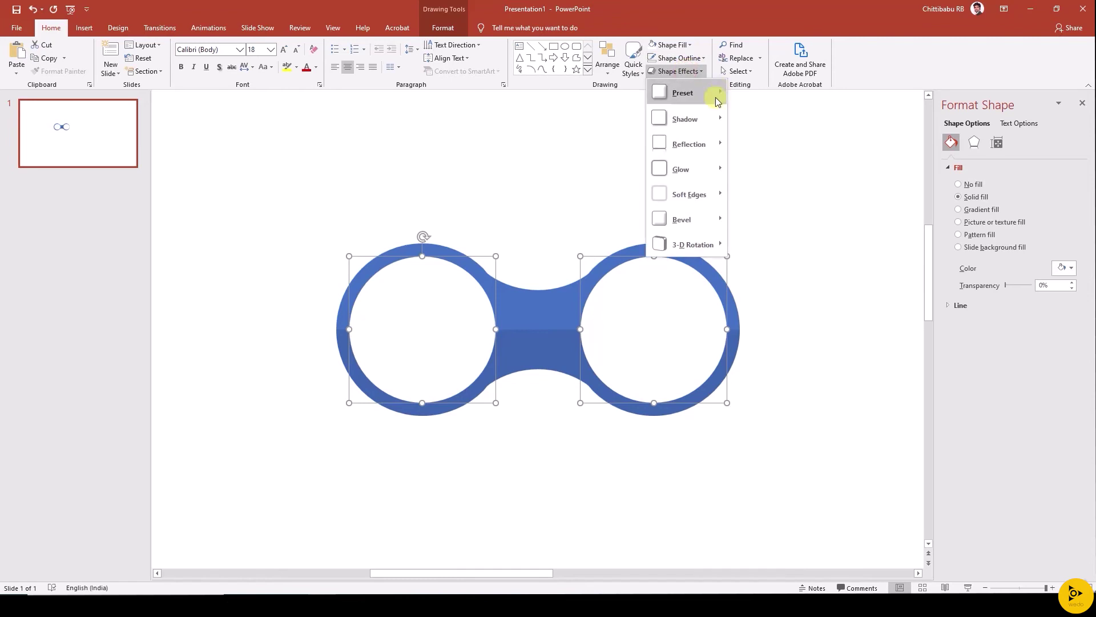
mouse_move(710, 119)
click(773, 210)
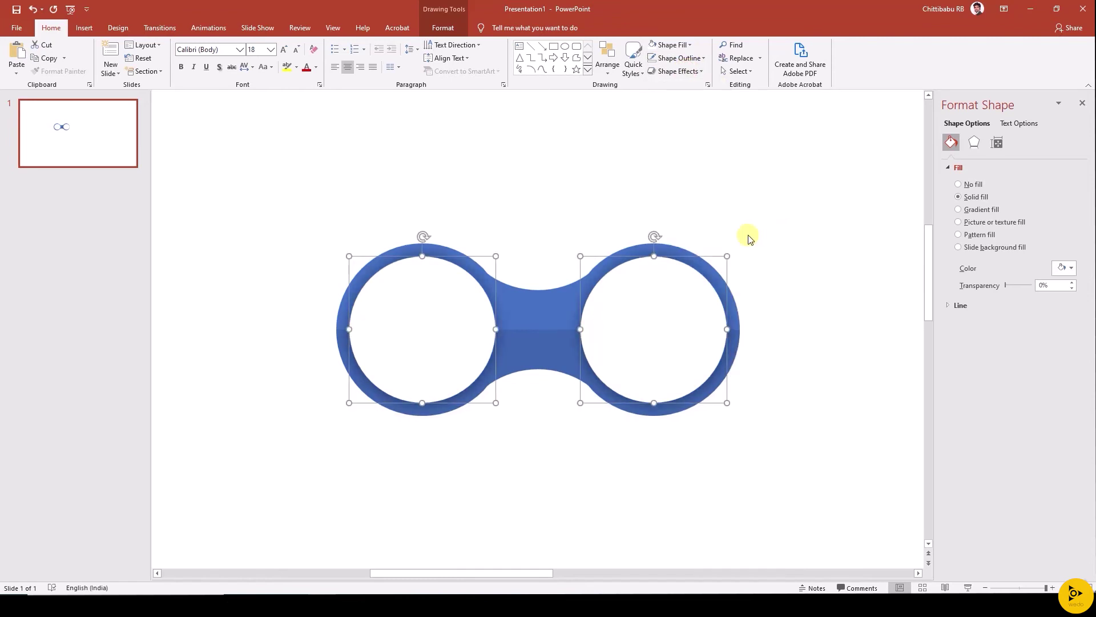
Step: Center slightly smaller copies of both white circles inside the originals, using bottom and middle alignment
drag(658, 319, 658, 214)
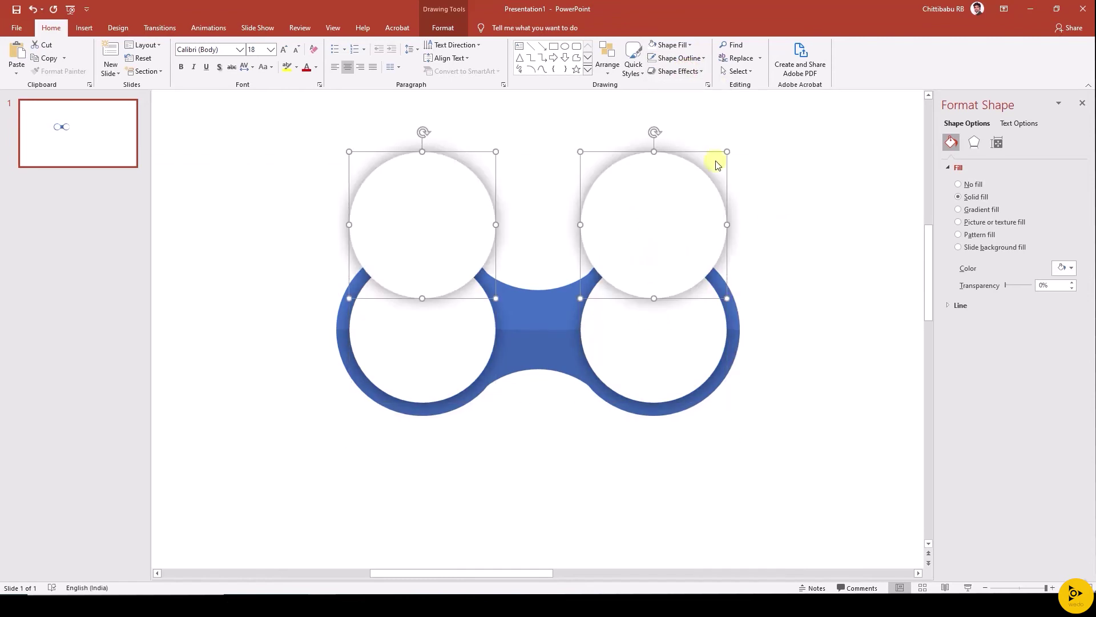
drag(725, 152, 718, 162)
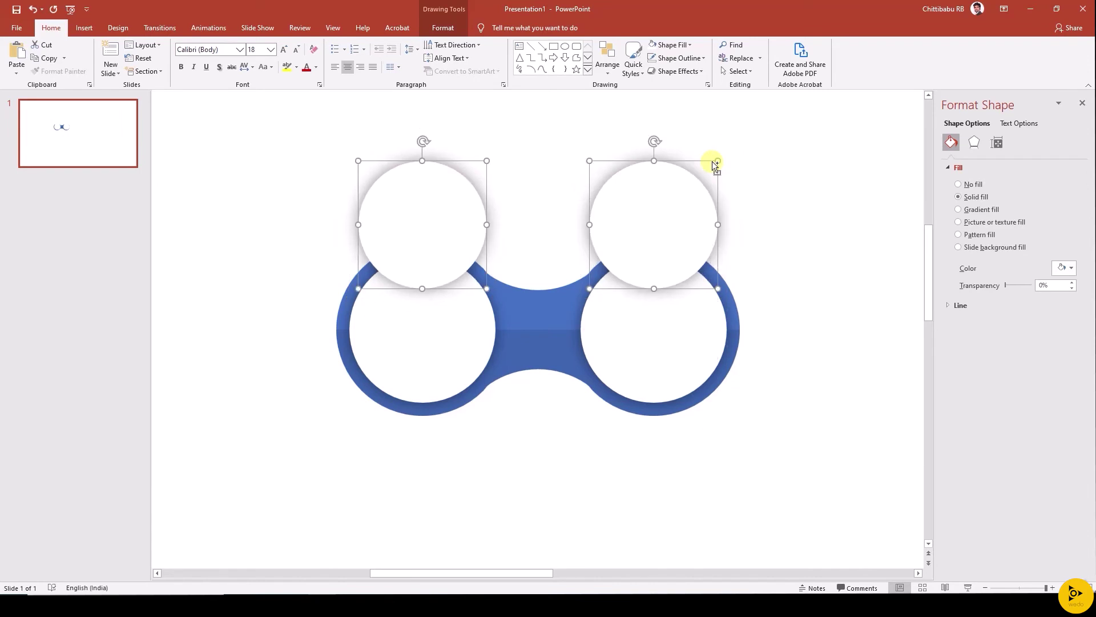
shift+click(641, 343)
click(607, 60)
click(639, 223)
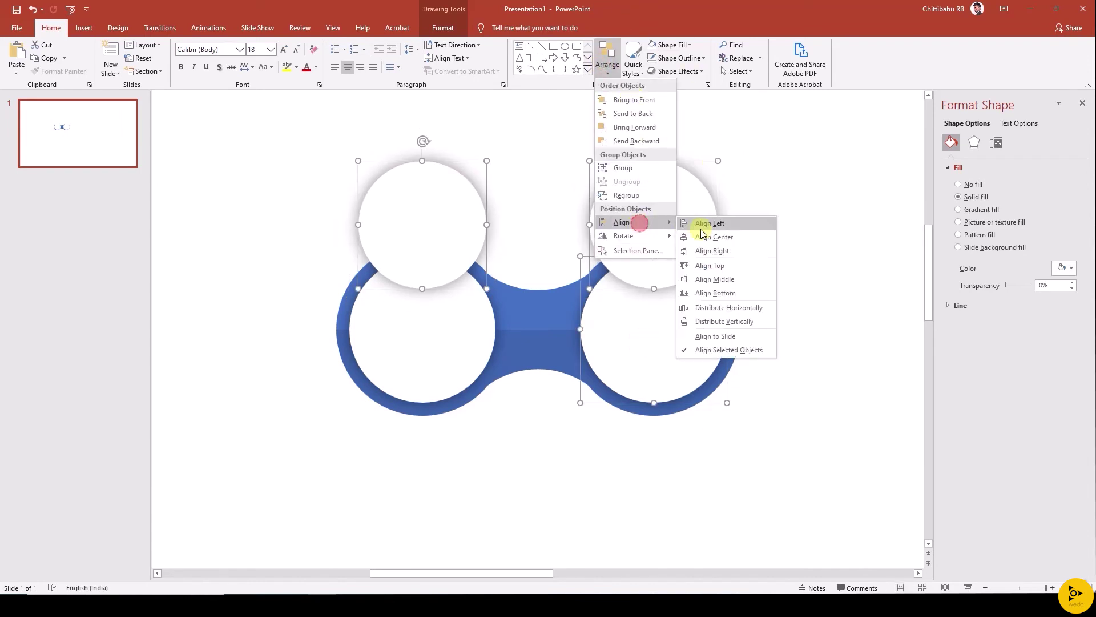
click(715, 292)
click(607, 60)
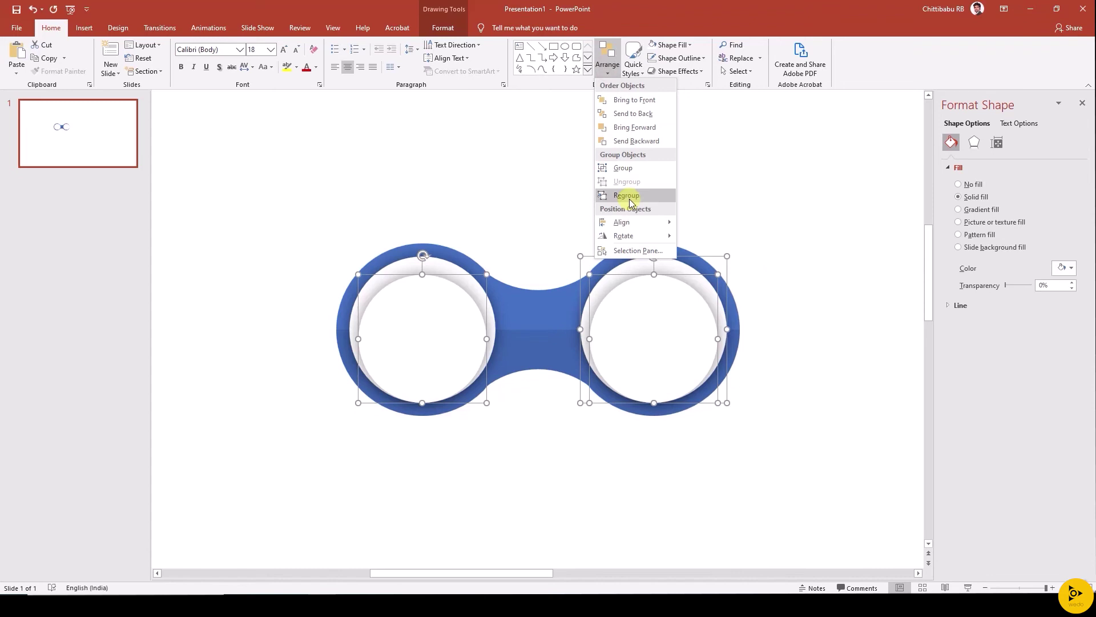
mouse_move(628, 222)
click(697, 277)
click(753, 251)
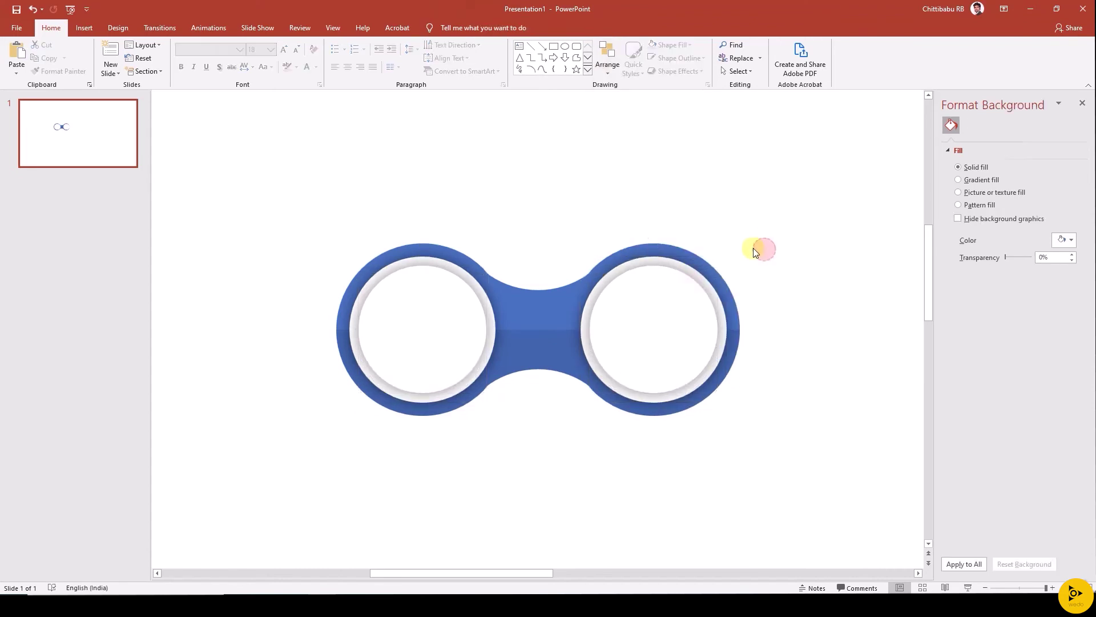
Step: Group the blue connector shape, its shaded lower half and all the white circles into one object
drag(831, 491, 256, 166)
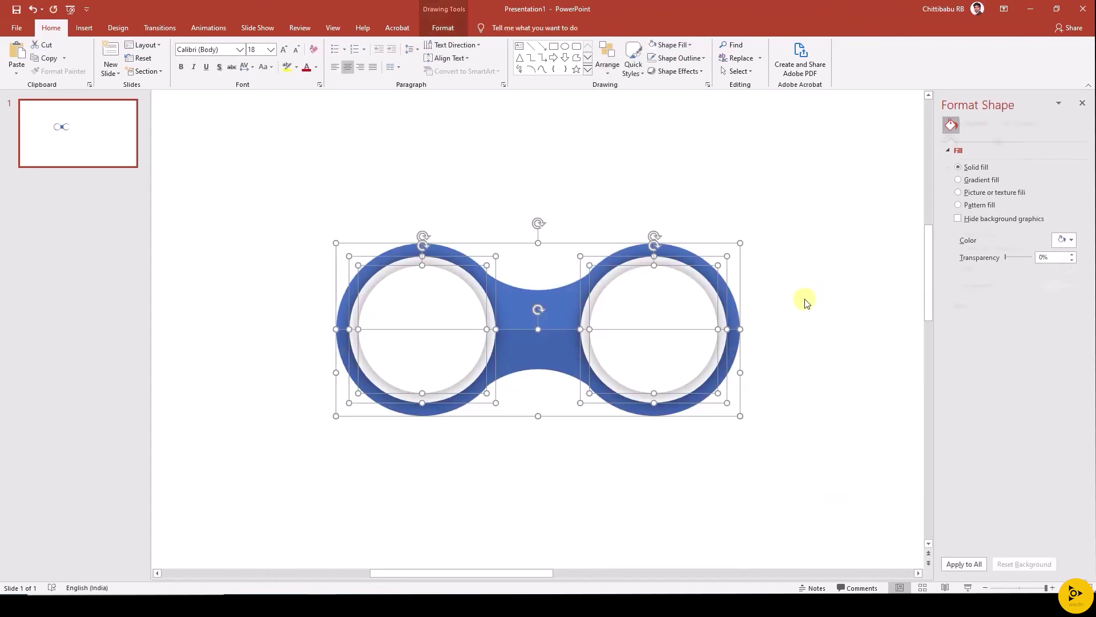
key(ctrl+g)
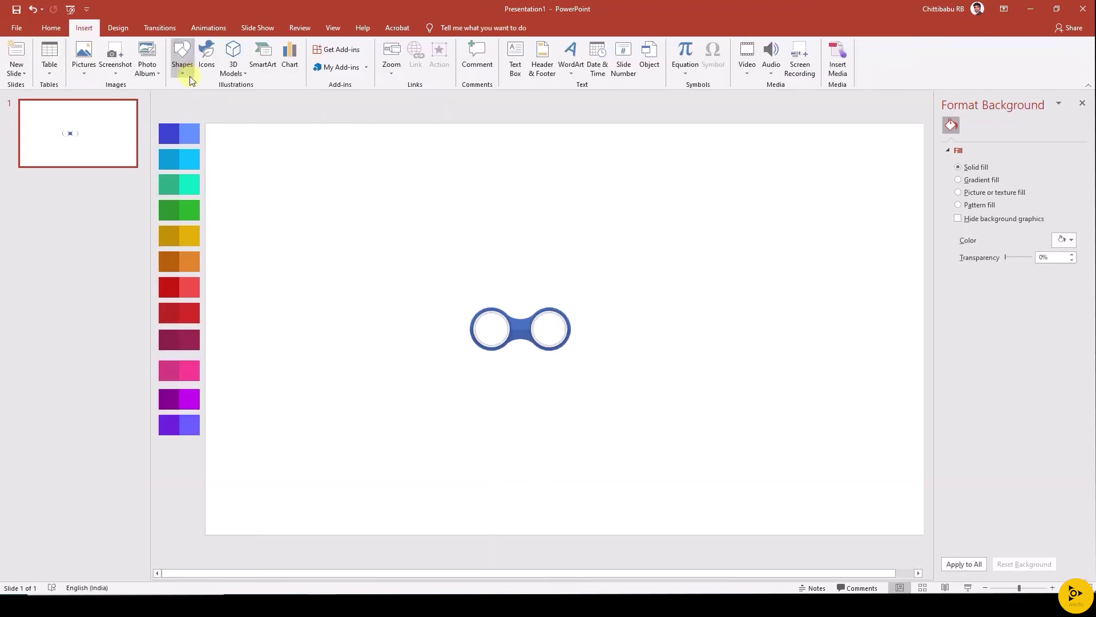
Step: Draw a circle over the connector element, set it to 12 cm high and wide, and remove its fill
click(183, 64)
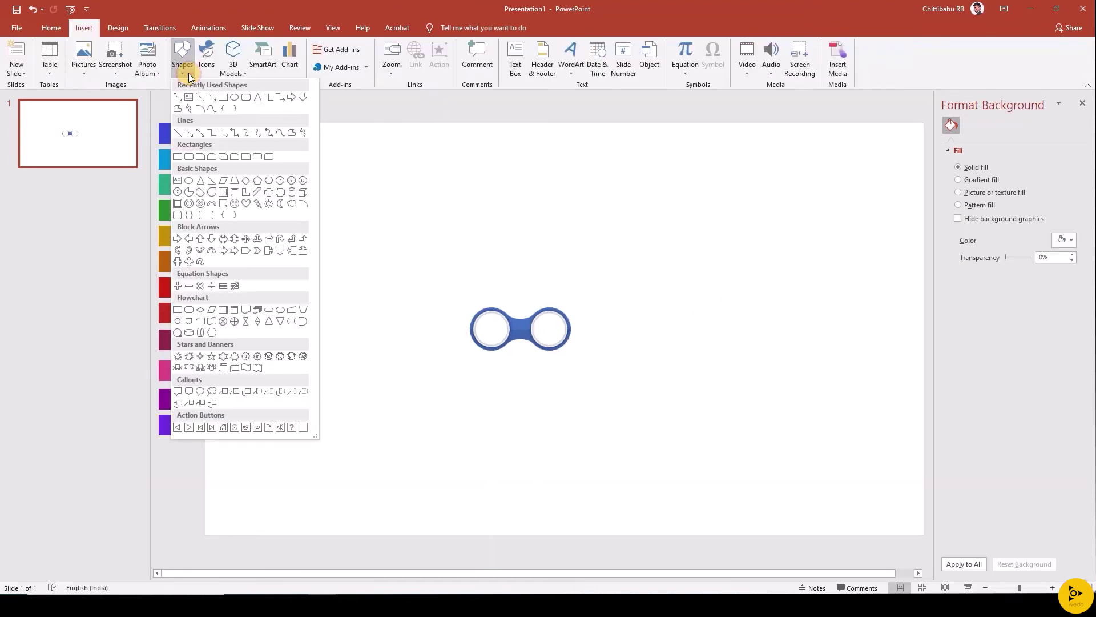
click(191, 182)
drag(395, 190, 719, 479)
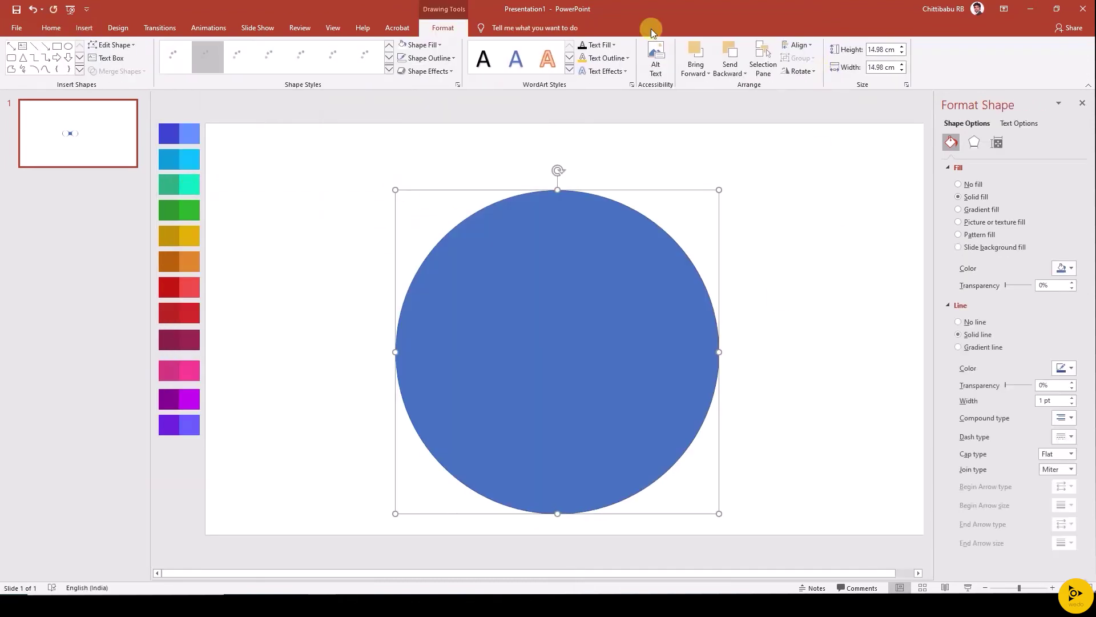
click(884, 50)
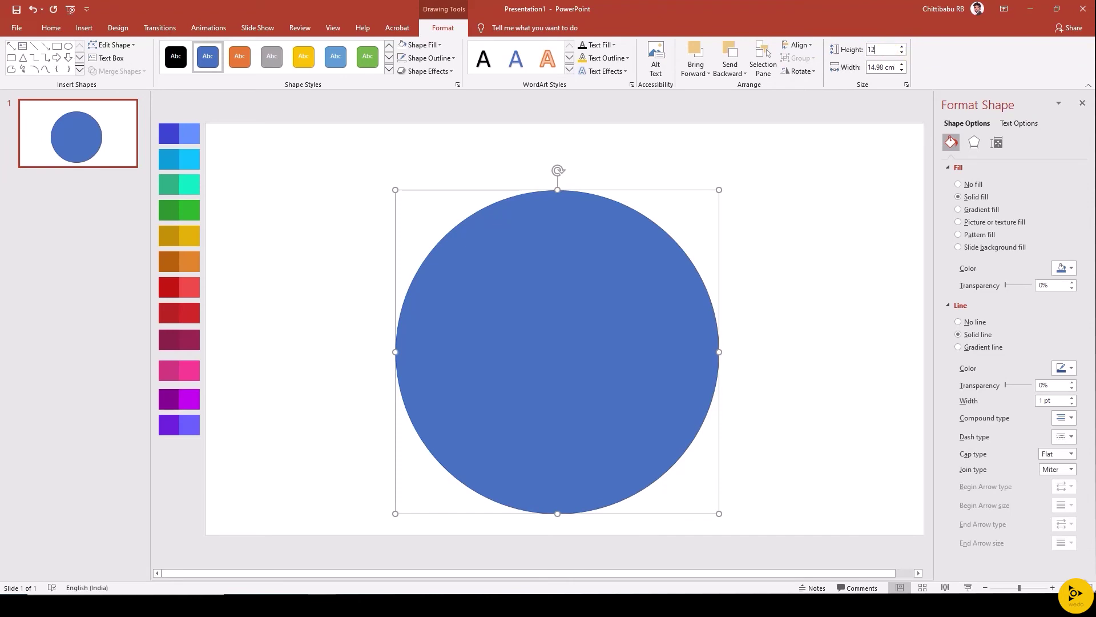
text(12)
key(Tab)
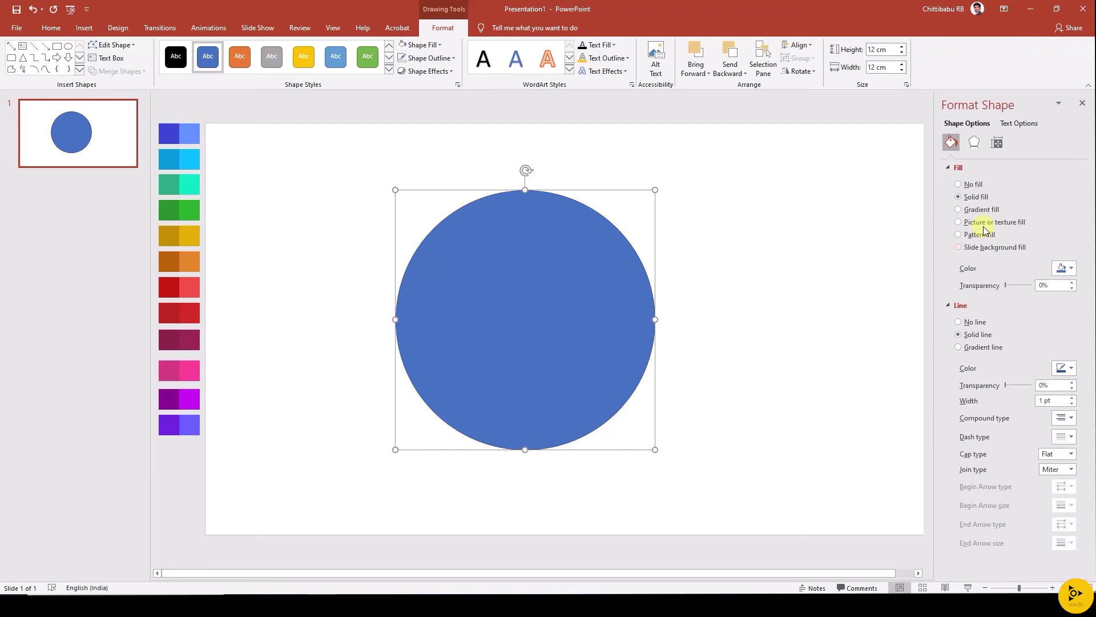
click(958, 184)
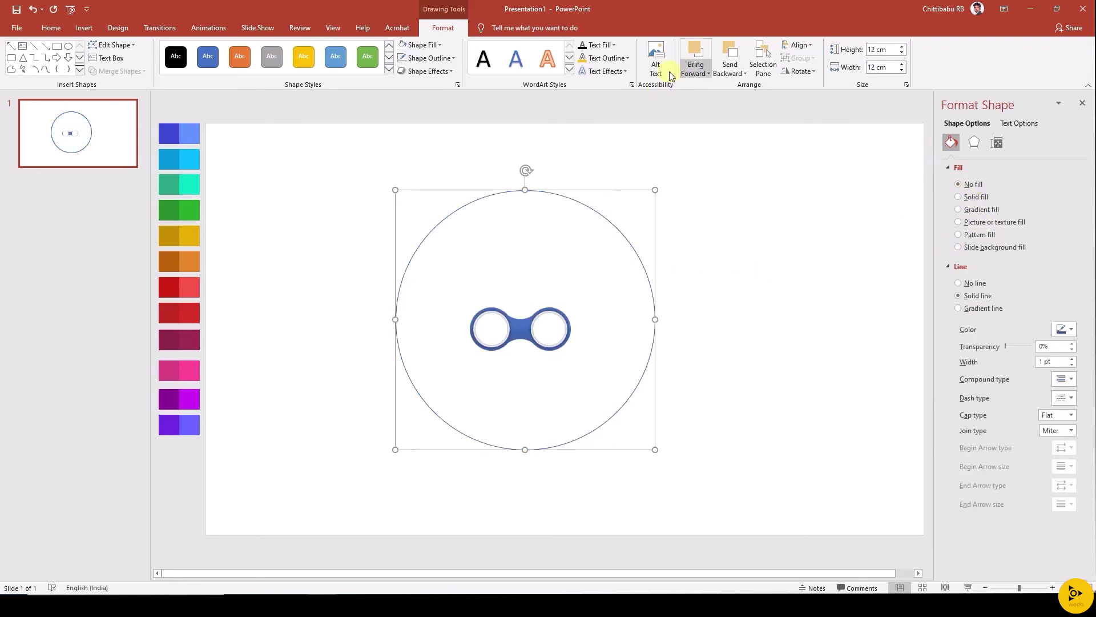
Step: Center the outlined circle on the slide both horizontally and vertically
click(798, 45)
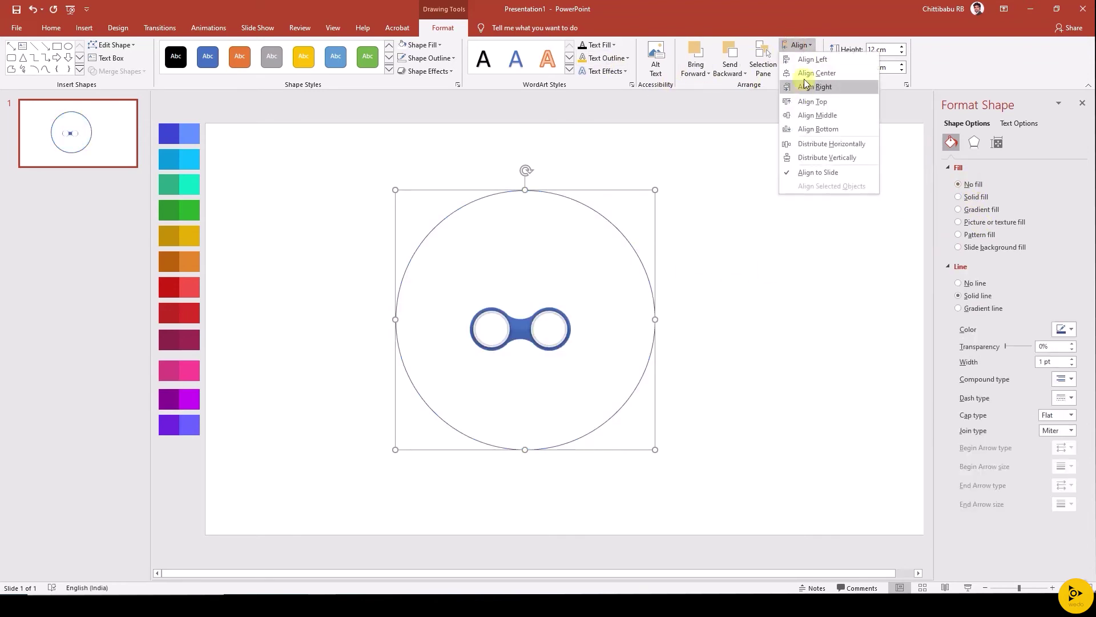
click(807, 73)
click(798, 45)
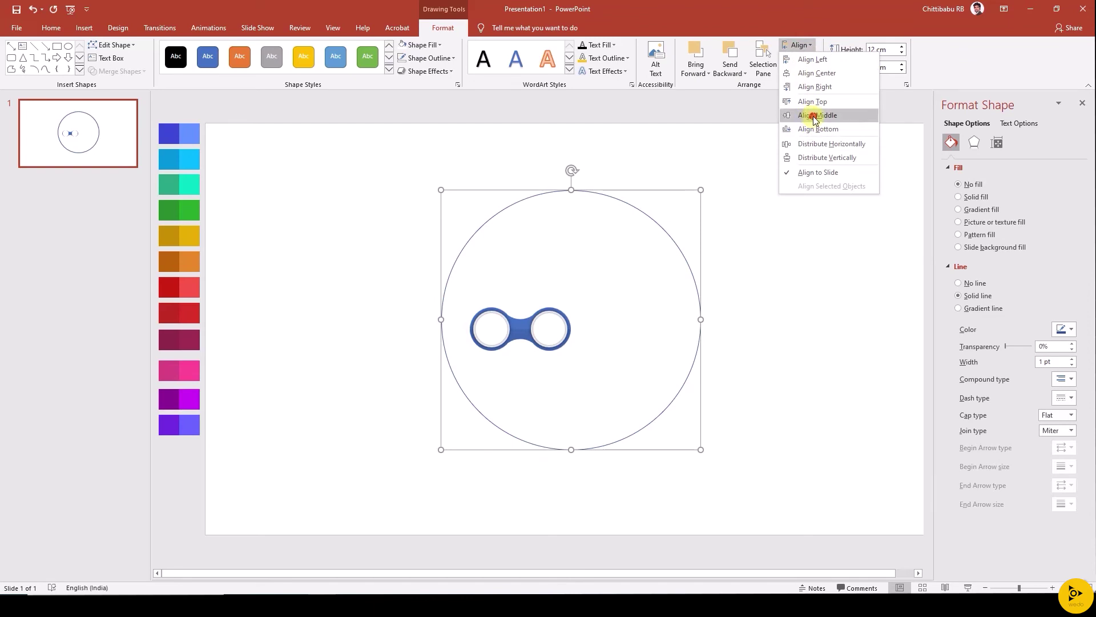
click(813, 116)
Step: Align the blue connector group to the large circle's horizontal center and to its top edge
click(530, 348)
shift+click(630, 219)
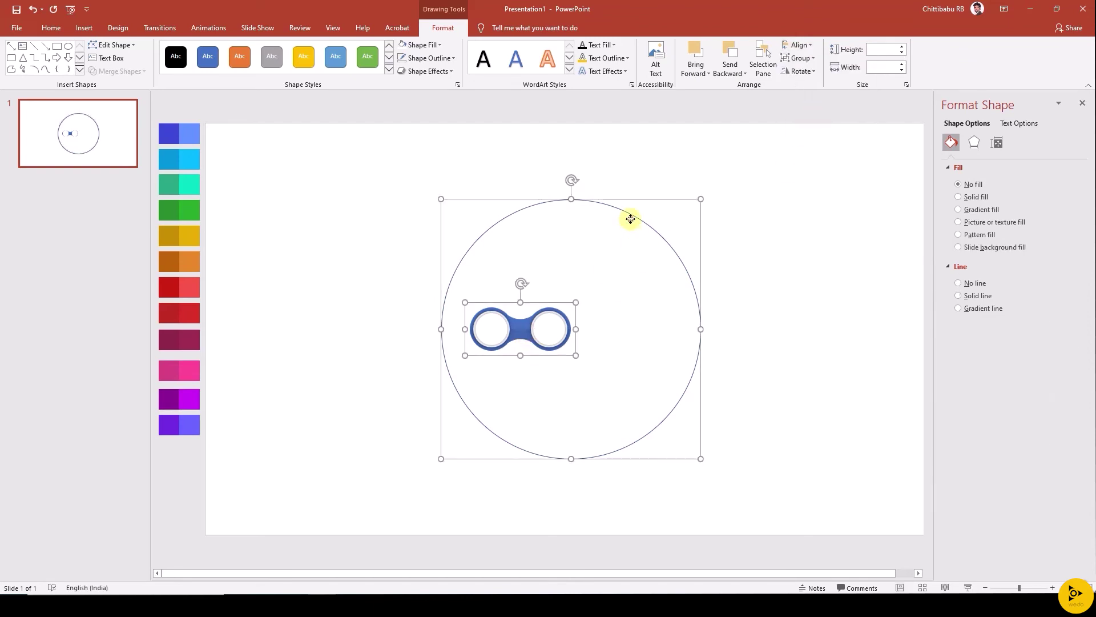
click(794, 45)
click(815, 73)
click(800, 46)
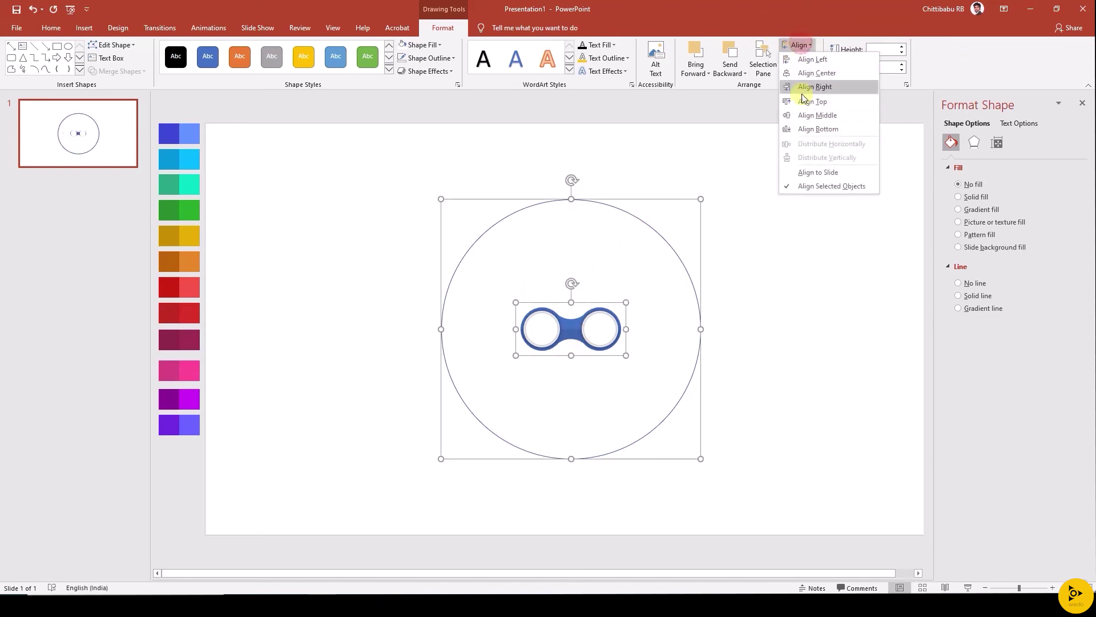
click(805, 101)
click(775, 246)
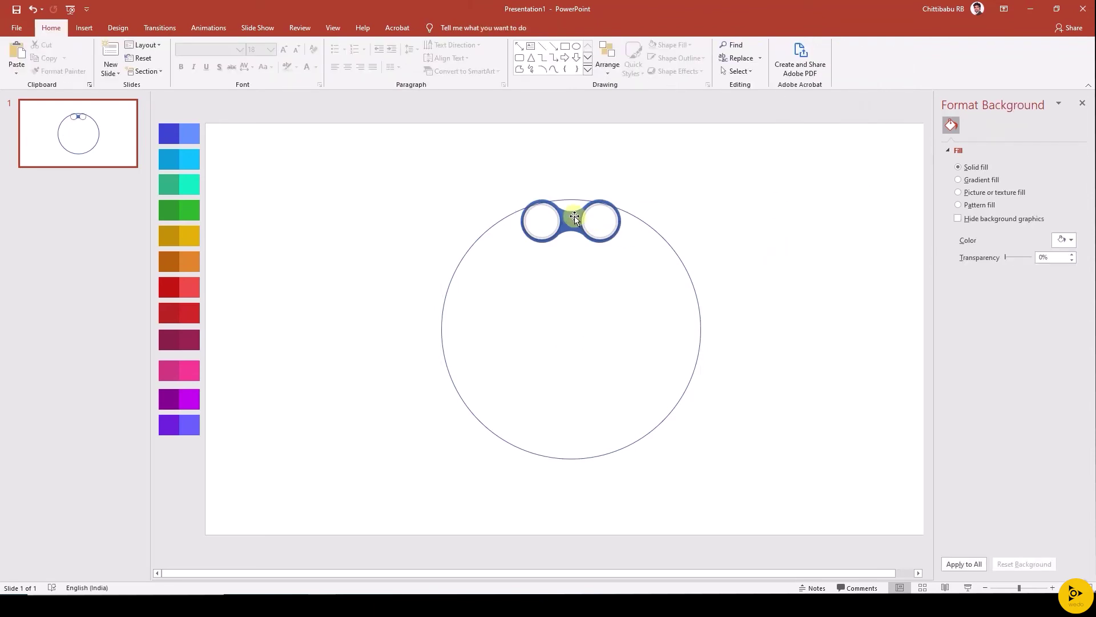
Step: Group the connector element with the large outlined circle
click(575, 216)
shift+click(646, 225)
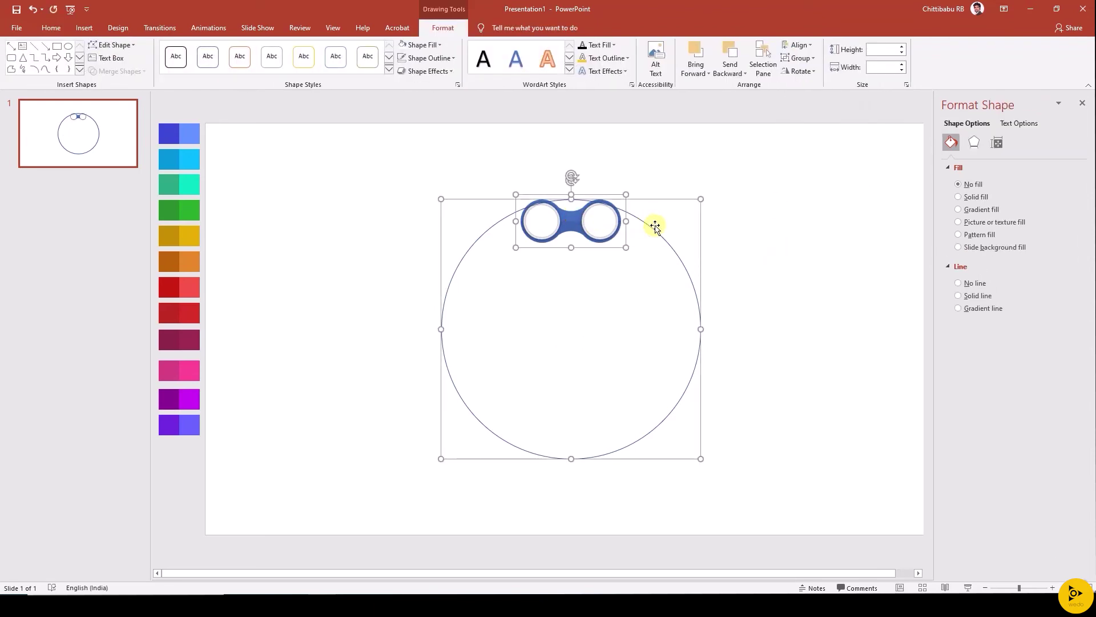
key(ctrl+g)
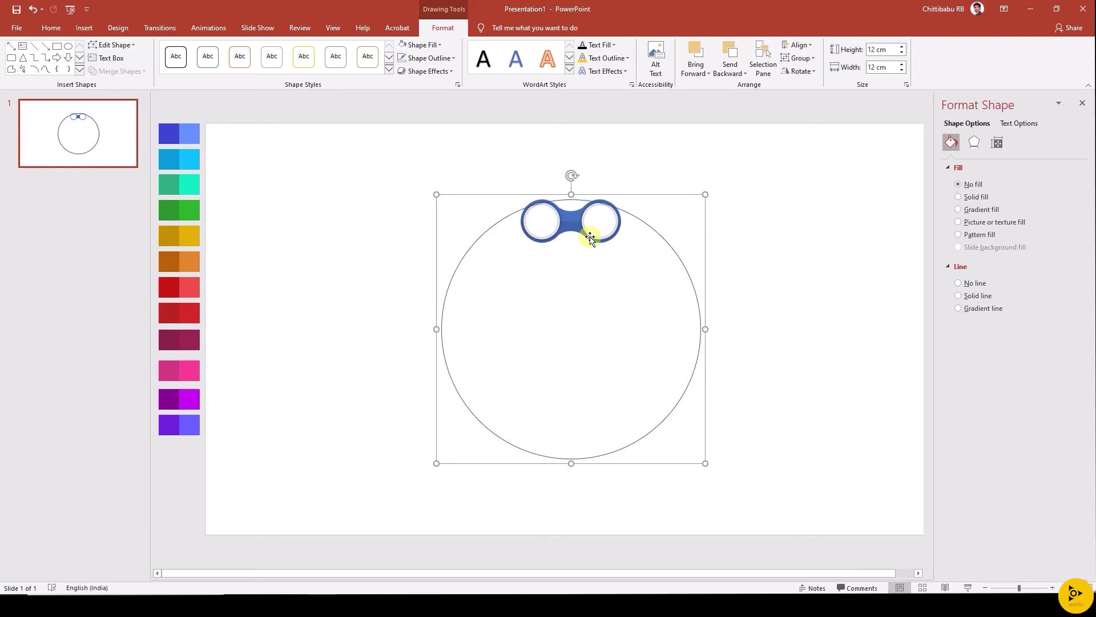
Step: Duplicate the circle-and-connector group repeatedly downward into an evenly spaced vertical column of thirteen
drag(574, 218, 573, 269)
drag(572, 268, 572, 323)
drag(572, 323, 569, 392)
scroll(569, 393, down, 3)
drag(540, 399, 542, 434)
drag(541, 434, 540, 534)
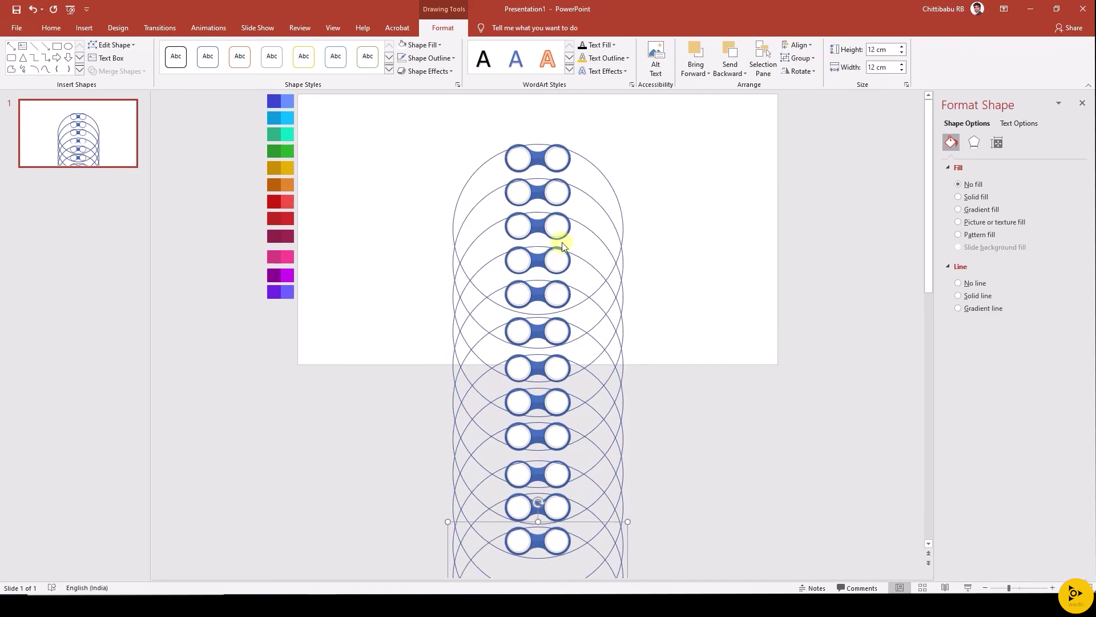
scroll(540, 533, down, 3)
Step: Fill the first connector with the light blue and the second with the light violet sampled from the color palette
click(538, 298)
scroll(538, 299, up, 3)
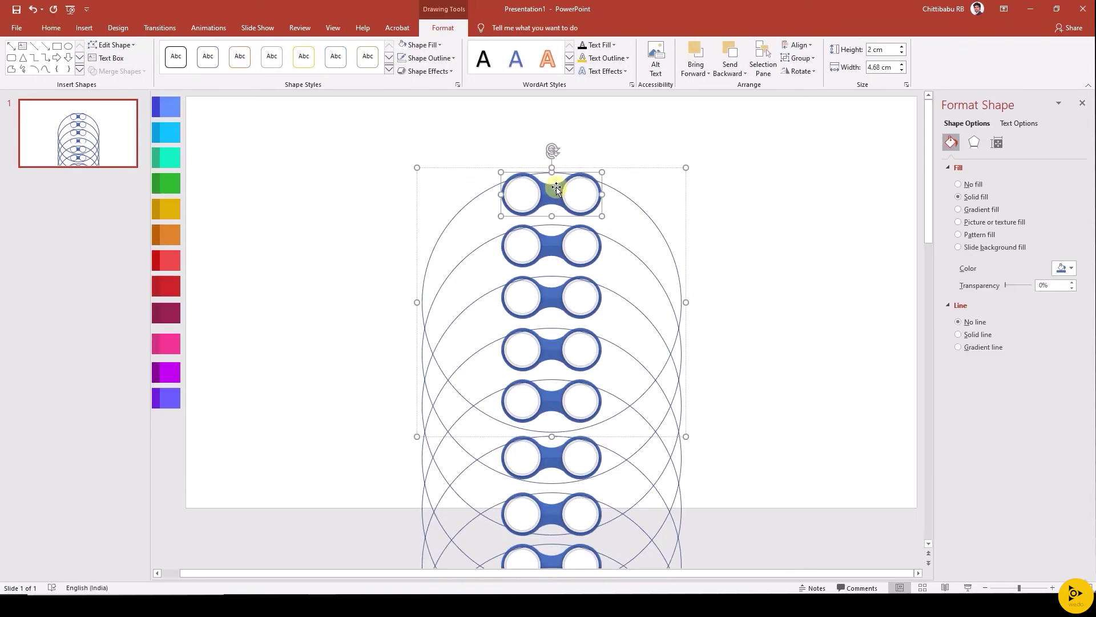
click(422, 44)
click(572, 209)
click(428, 45)
click(436, 196)
click(171, 106)
click(563, 249)
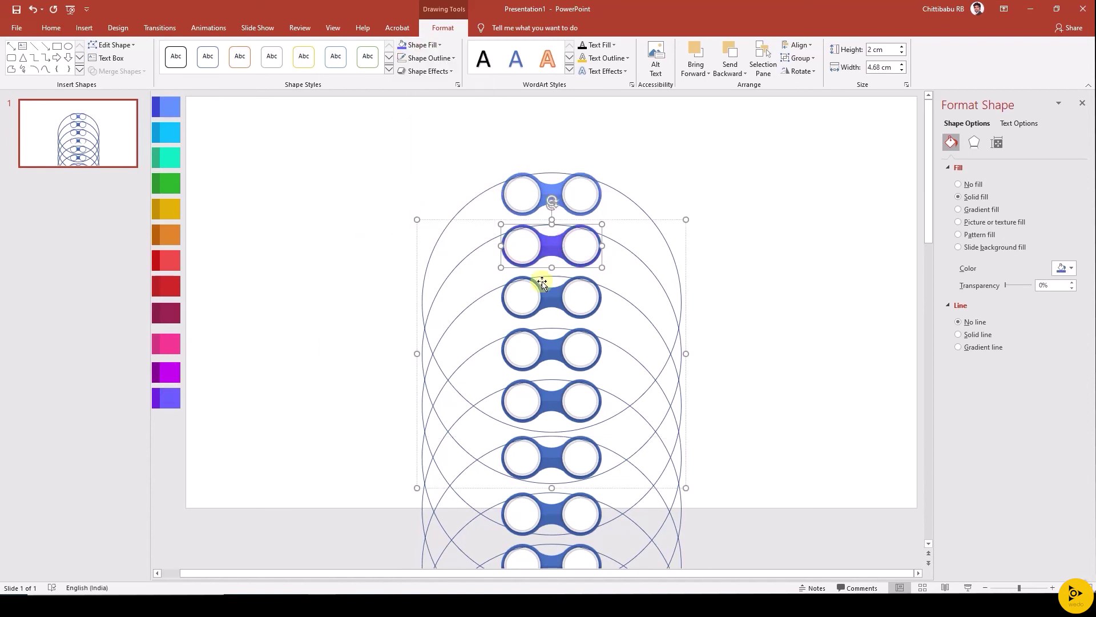
Step: Fill the third connector with the bright purple and the fourth with the pink sampled from the color palette
click(547, 292)
click(428, 45)
click(430, 198)
click(170, 371)
click(555, 342)
click(431, 46)
click(428, 197)
click(170, 343)
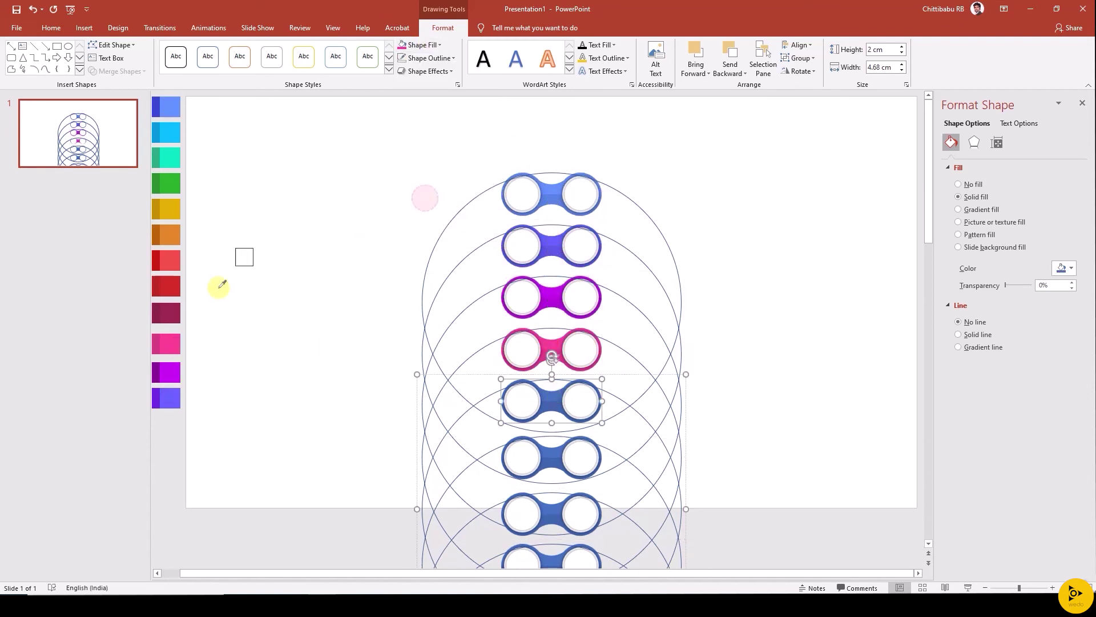
Step: Fill the fifth connector with the maroon and the sixth with the dark red sampled from the color palette
click(165, 313)
key(Tab)
click(423, 45)
click(424, 197)
click(165, 286)
key(Tab)
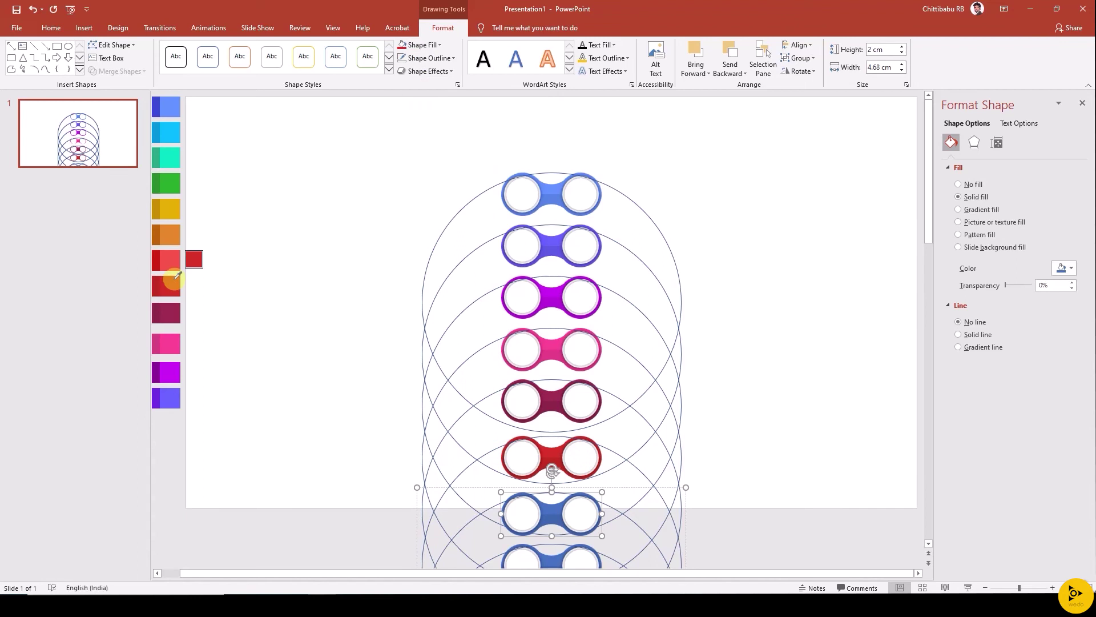
Step: Fill the seventh connector with the light red and the eighth with the orange sampled from the color palette
click(170, 262)
key(Tab)
click(428, 44)
click(428, 195)
click(170, 234)
Step: Fill the ninth connector with the gold theme color
scroll(531, 434, down, 3)
key(Tab)
click(426, 44)
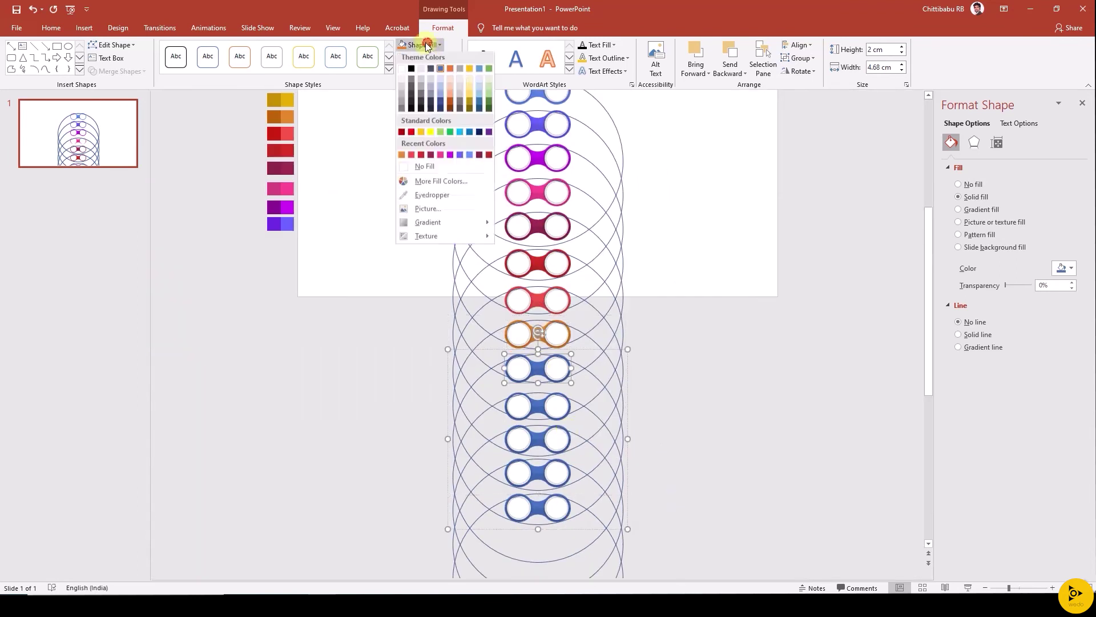
click(432, 194)
scroll(289, 110, up, 1)
click(287, 111)
key(Tab)
click(539, 393)
click(540, 395)
click(428, 44)
click(469, 68)
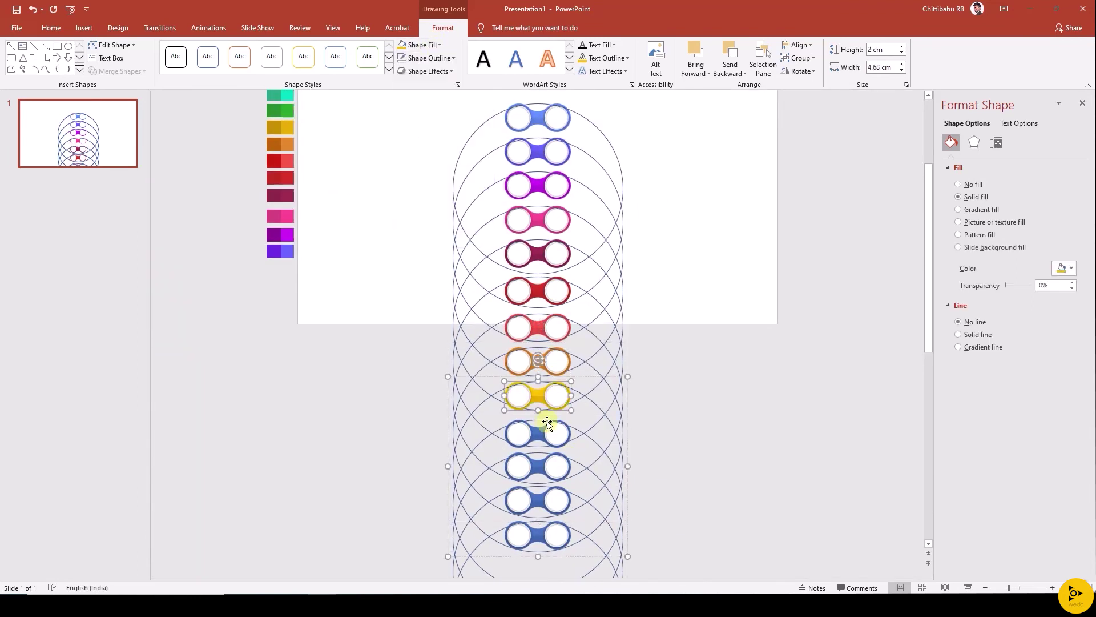
Step: Fill the tenth connector with the green and the eleventh with the turquoise sampled from the color palette
click(547, 427)
click(424, 44)
click(422, 195)
click(287, 110)
click(545, 464)
click(424, 45)
click(423, 196)
click(288, 95)
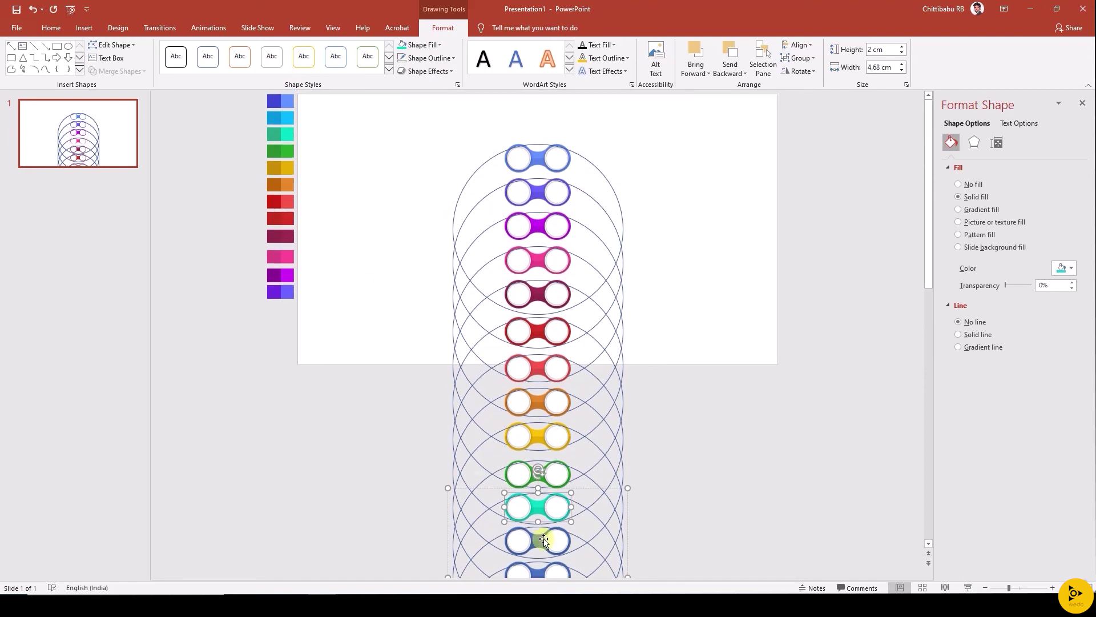
Step: Fill the twelfth connector with the palette's cyan blue and delete the surplus thirteenth copy
key(Tab)
click(422, 45)
click(424, 194)
ctrl+scroll(491, 326, down, 1)
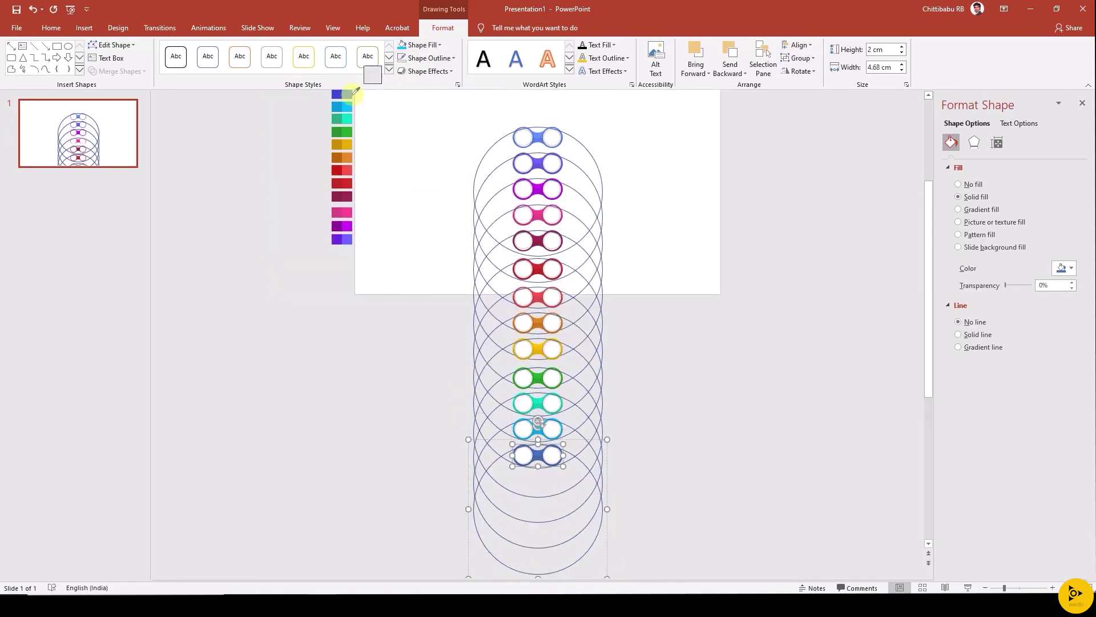
click(388, 391)
ctrl+scroll(593, 506, down, 1)
Step: Select all twelve circle groups and align their tops so they stack exactly on one another
drag(467, 196, 625, 579)
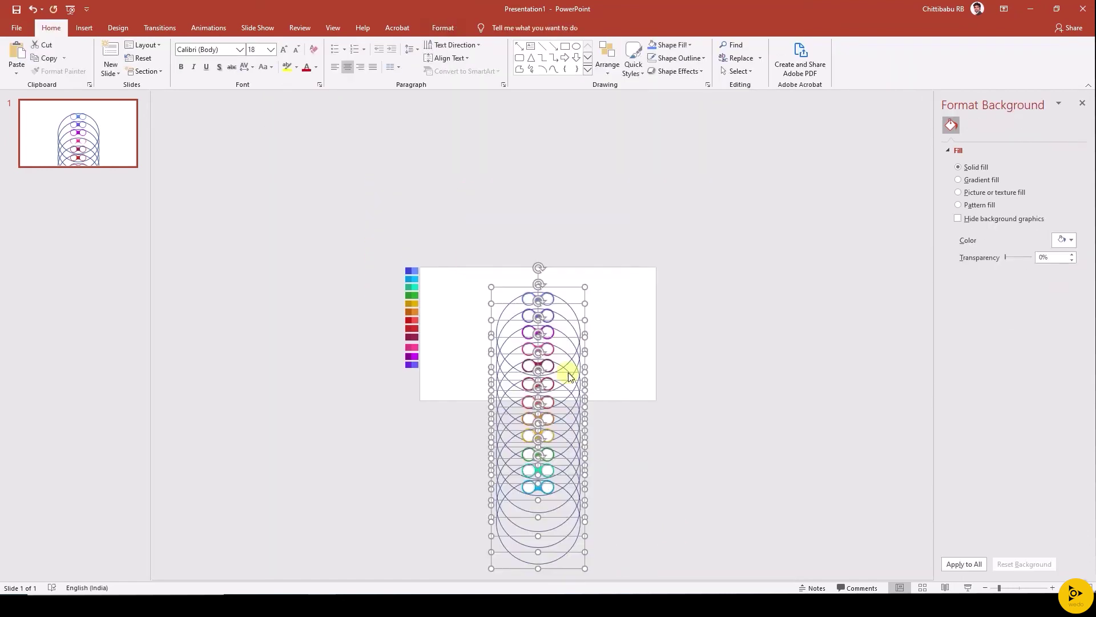
click(618, 70)
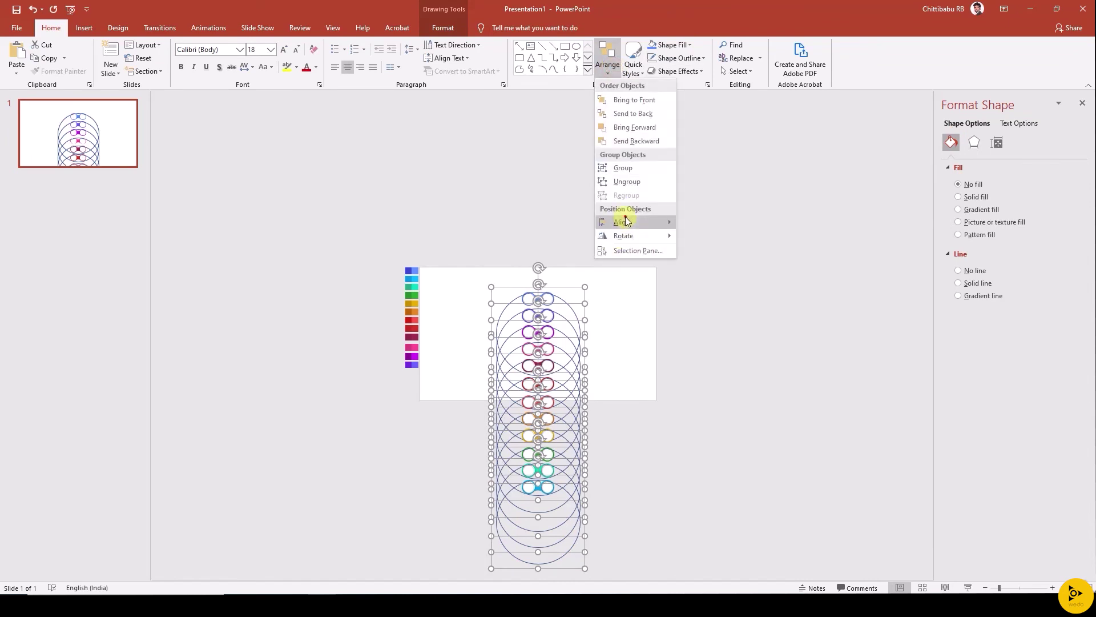
mouse_move(634, 222)
click(710, 283)
click(705, 264)
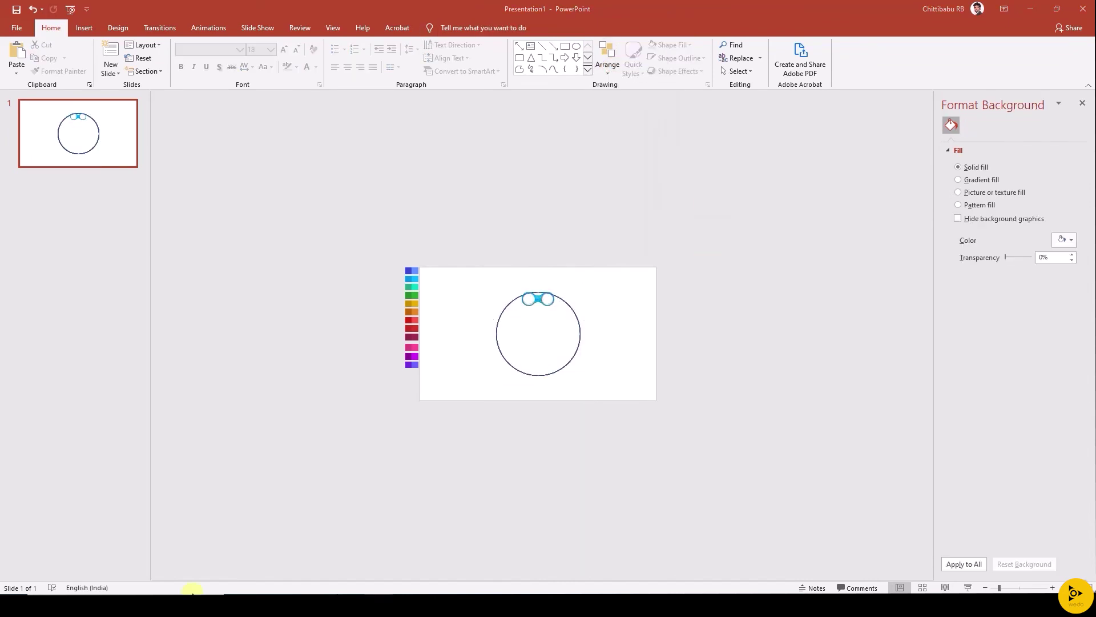
Step: Switch to Calculator, divide 360 by 12 to find the rotation step, and close it
click(190, 597)
text(360)
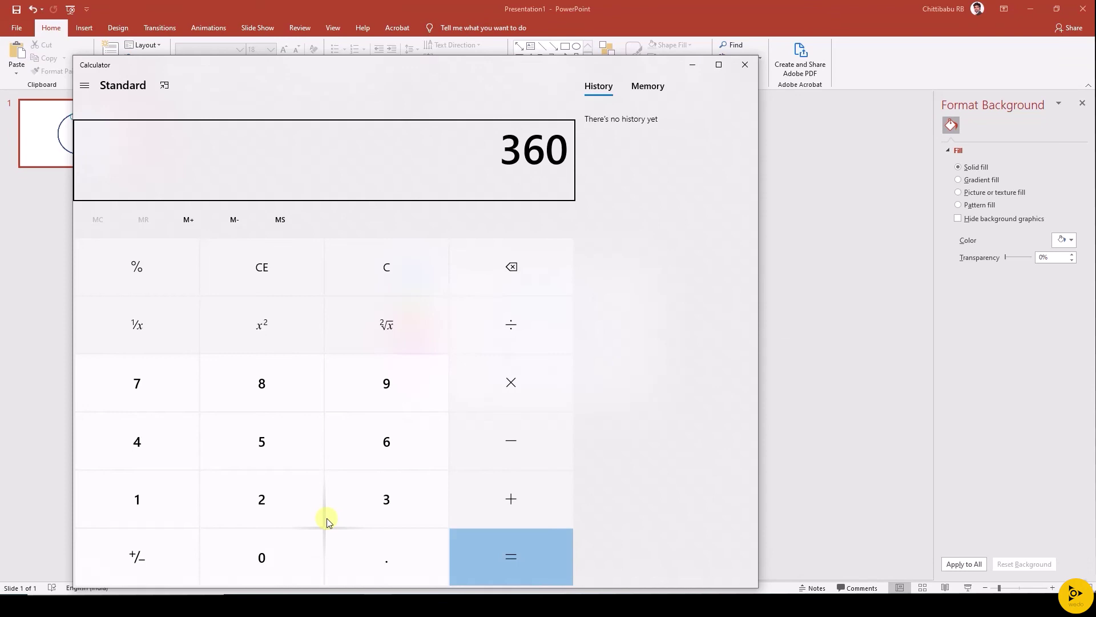
text(/1)
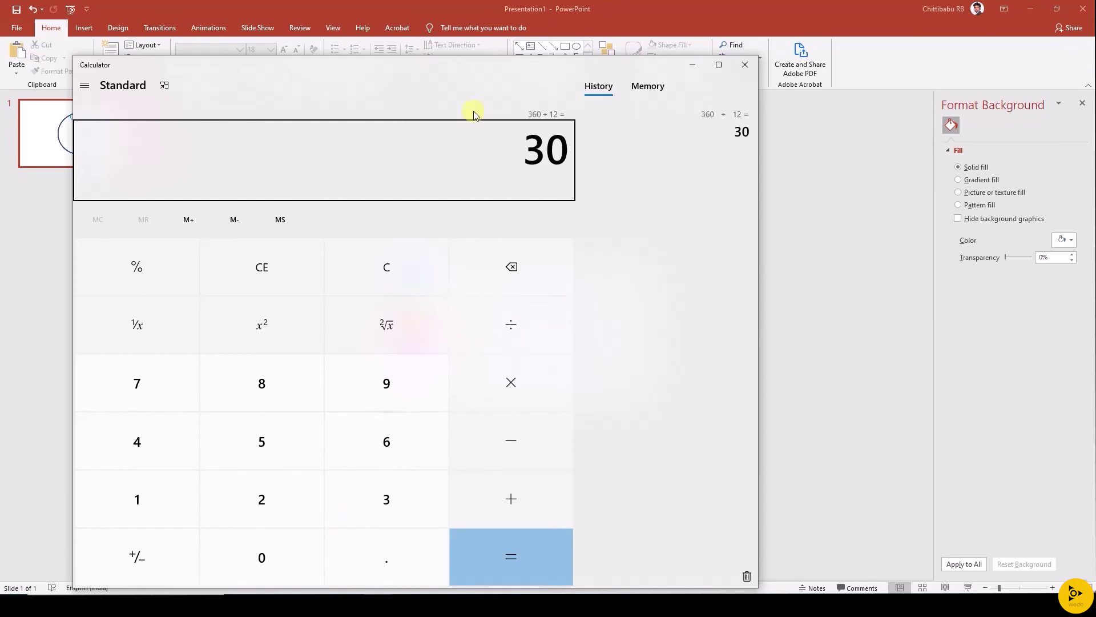
click(744, 64)
Step: Set the rotation of the cyan group to 30° and of the turquoise group beneath it to 60°
click(540, 300)
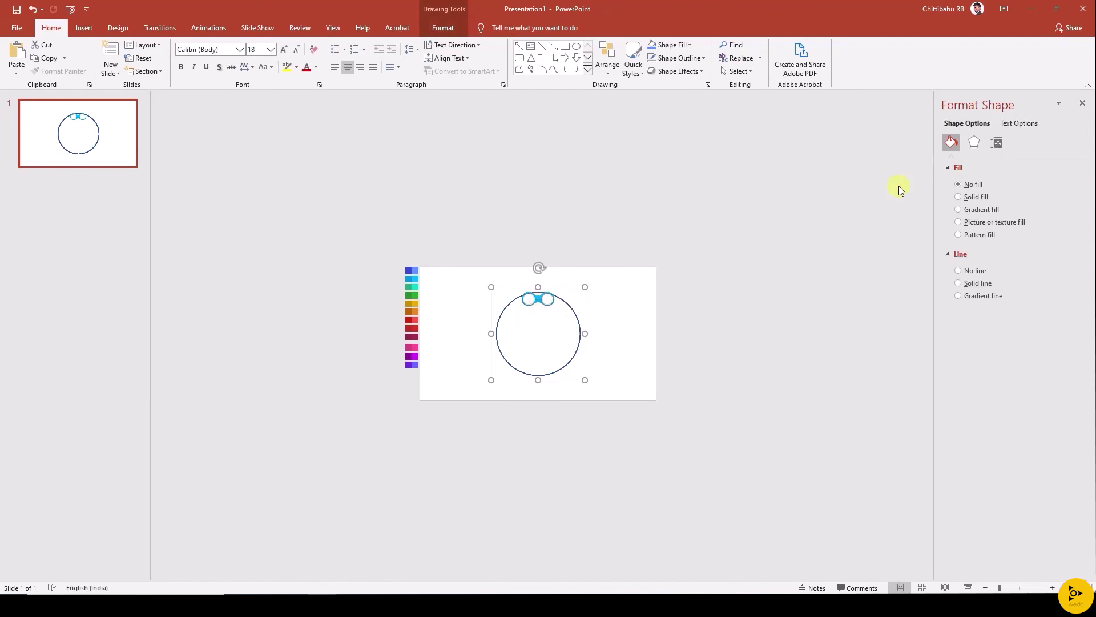
click(997, 142)
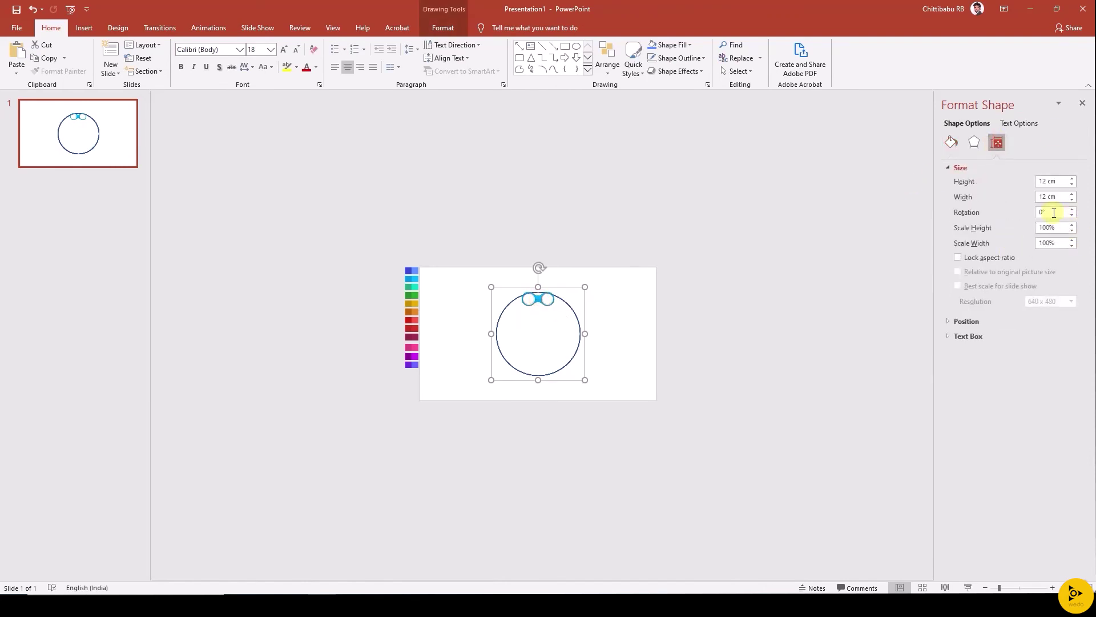
key(Return)
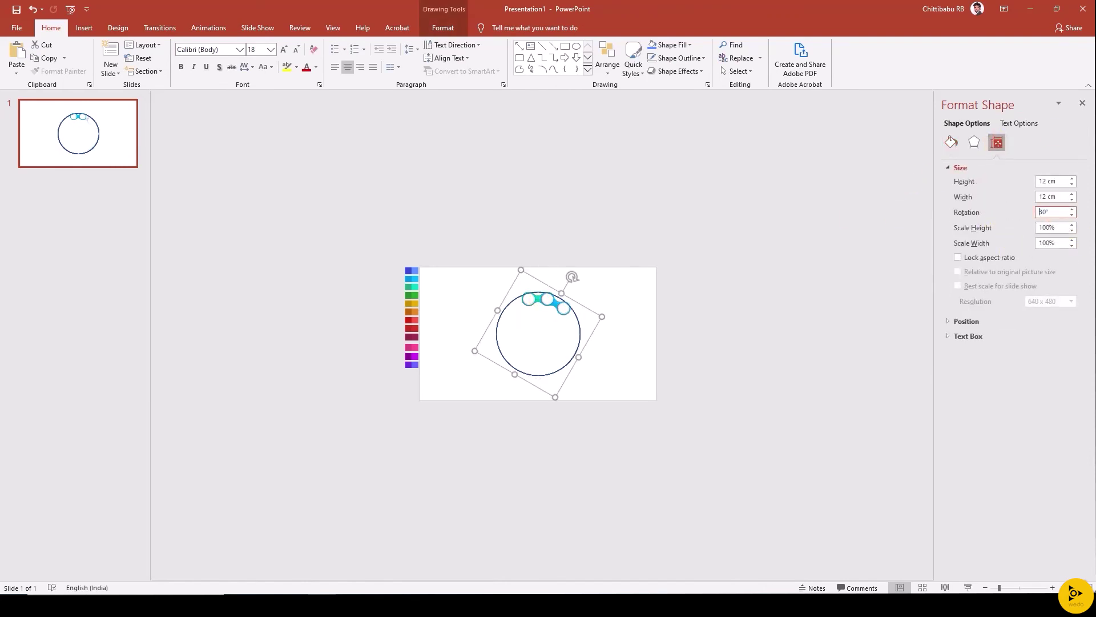
click(534, 300)
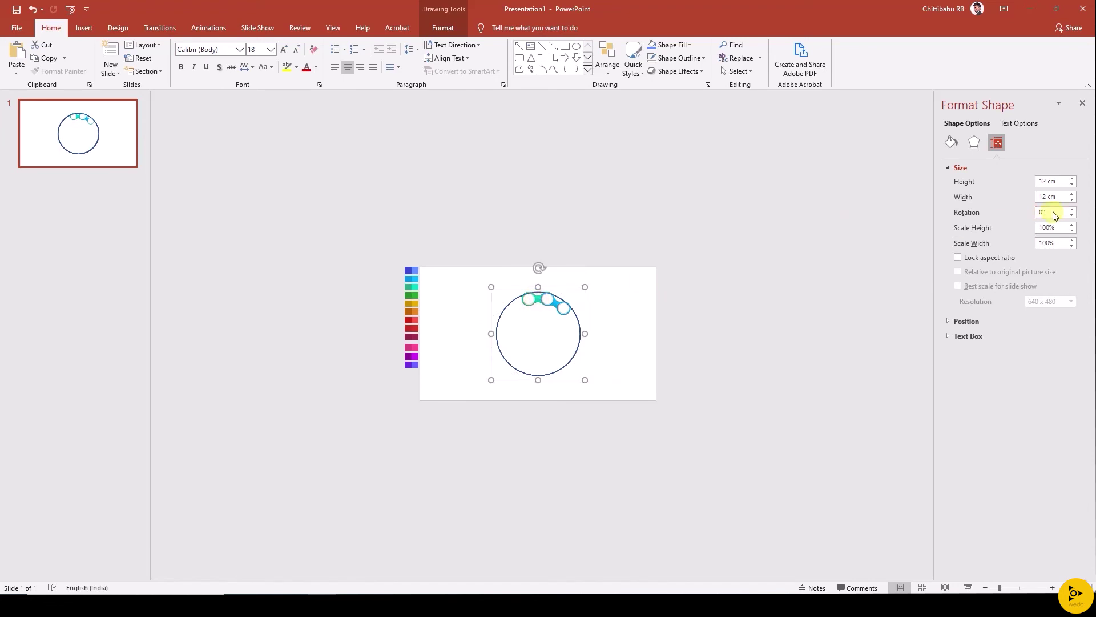
text(60)
key(Return)
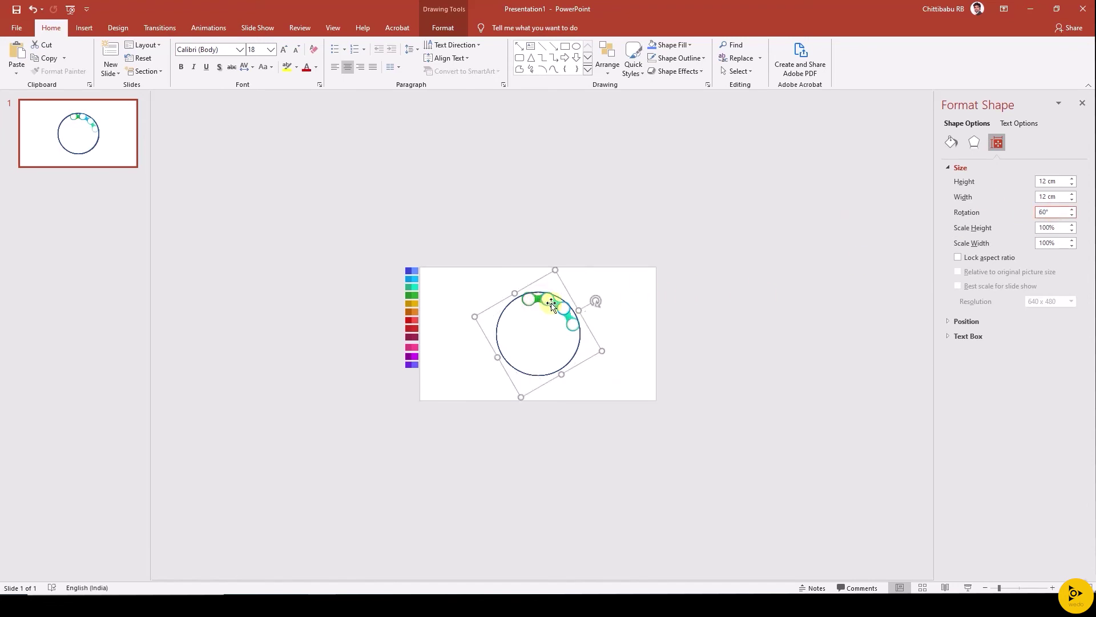
Step: Set the rotation of the green group to 90° and of the gold group to 120°
key(ctrl+z)
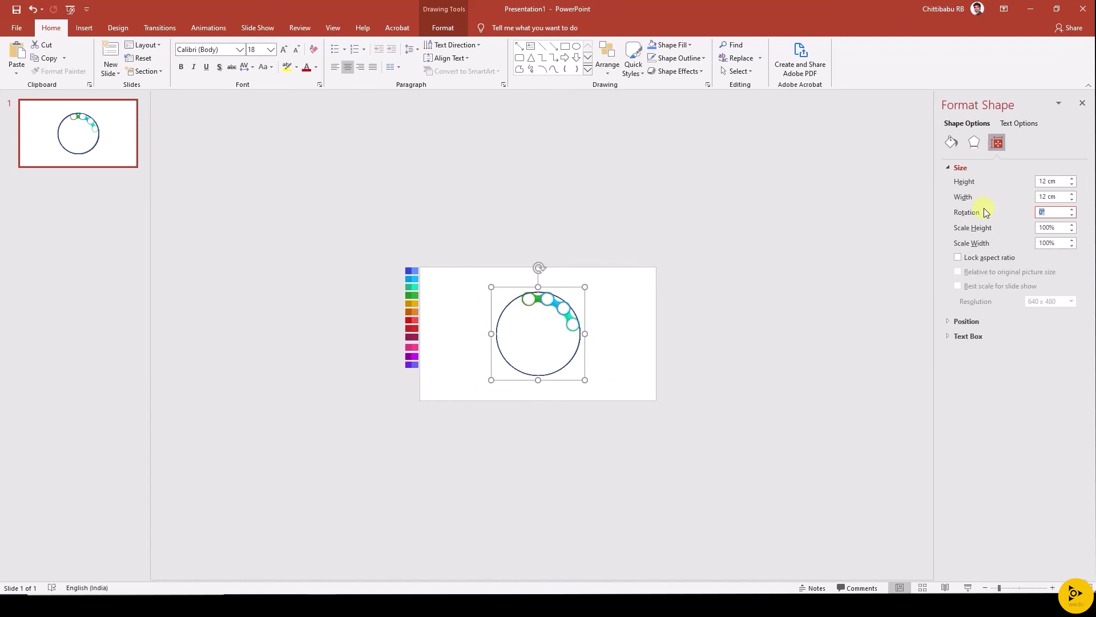
text(120)
key(Return)
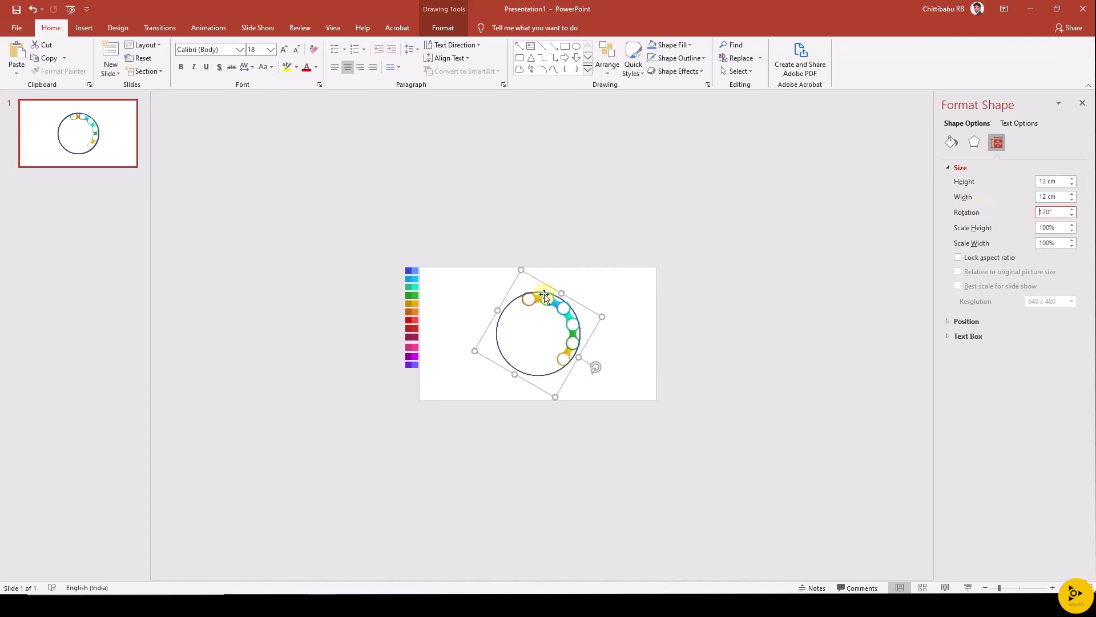
Step: Set the rotation of the orange group to 150°
click(537, 300)
drag(1053, 212, 1013, 213)
text(150)
key(Return)
Step: Set the rotation of the light red group to 180° and of the dark red group to 210°
click(534, 300)
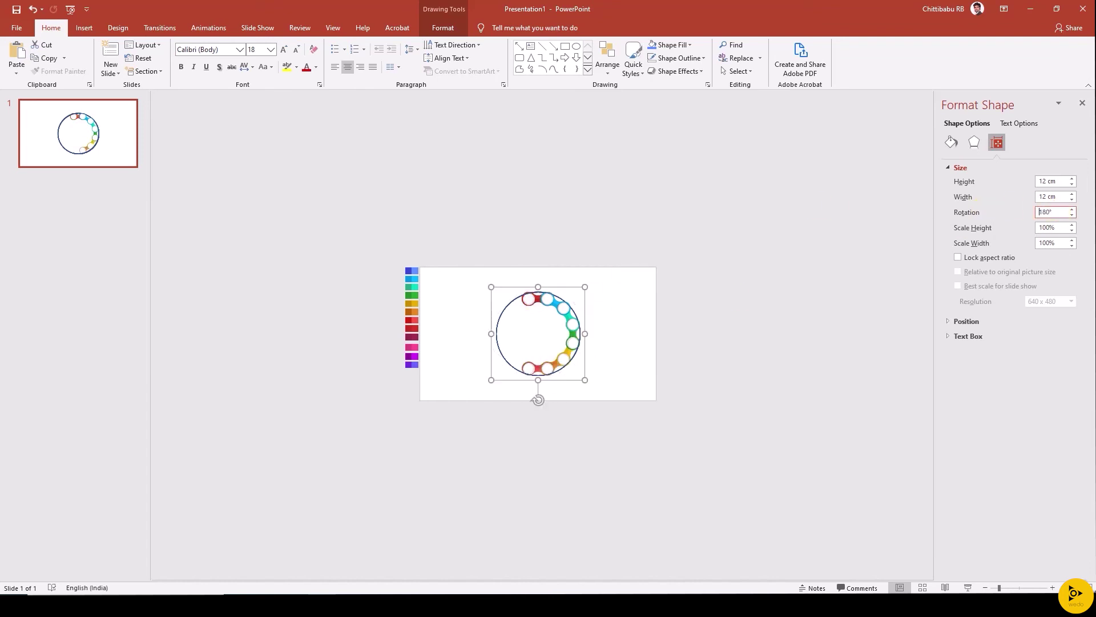
text(210)
key(Return)
Step: Set the maroon group's rotation to 240° and rotate the remaining pink, purple and violet groups onward in 30° increments
click(537, 300)
drag(1053, 211, 1013, 210)
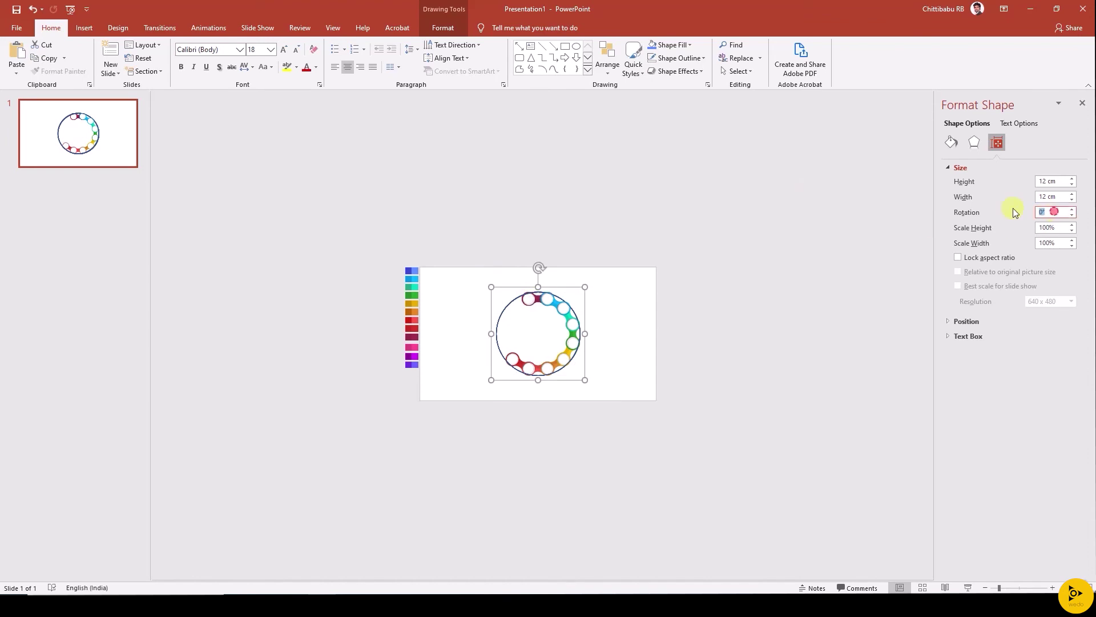
text(240)
key(Return)
click(535, 300)
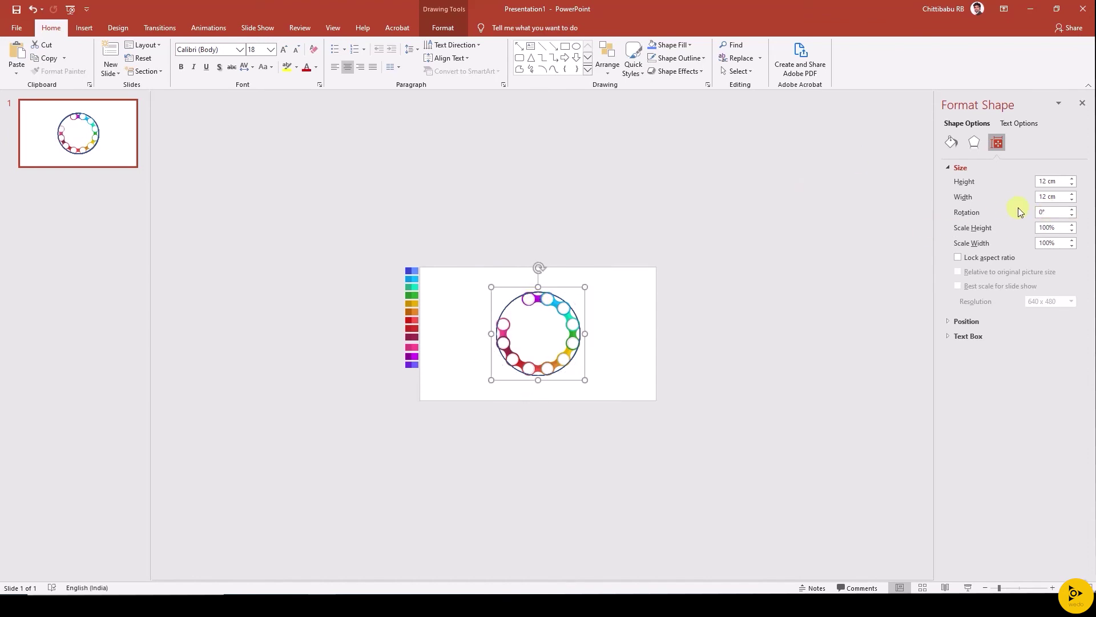
text(30)
key(Return)
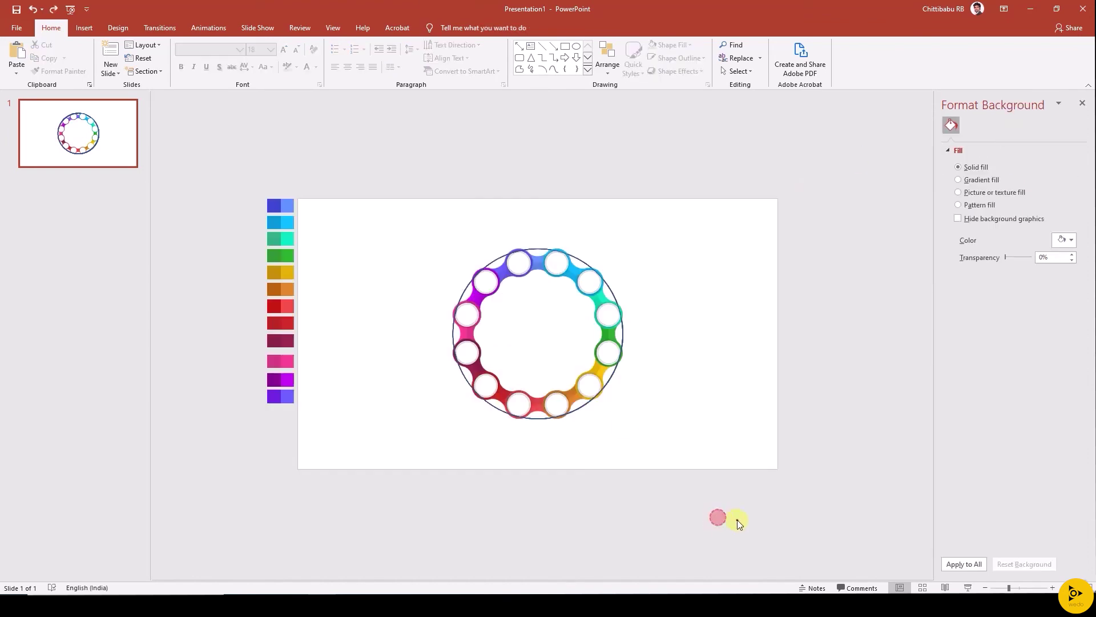
Step: Delete the large dark outlined guide circle behind the connector ring
drag(737, 520, 347, 145)
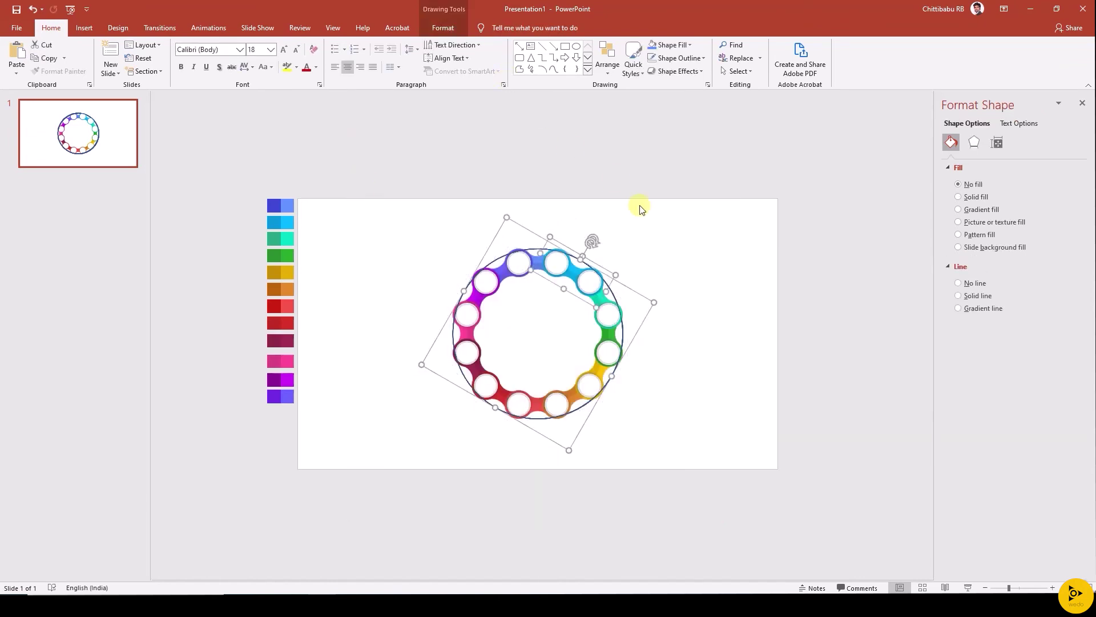
click(580, 248)
click(578, 258)
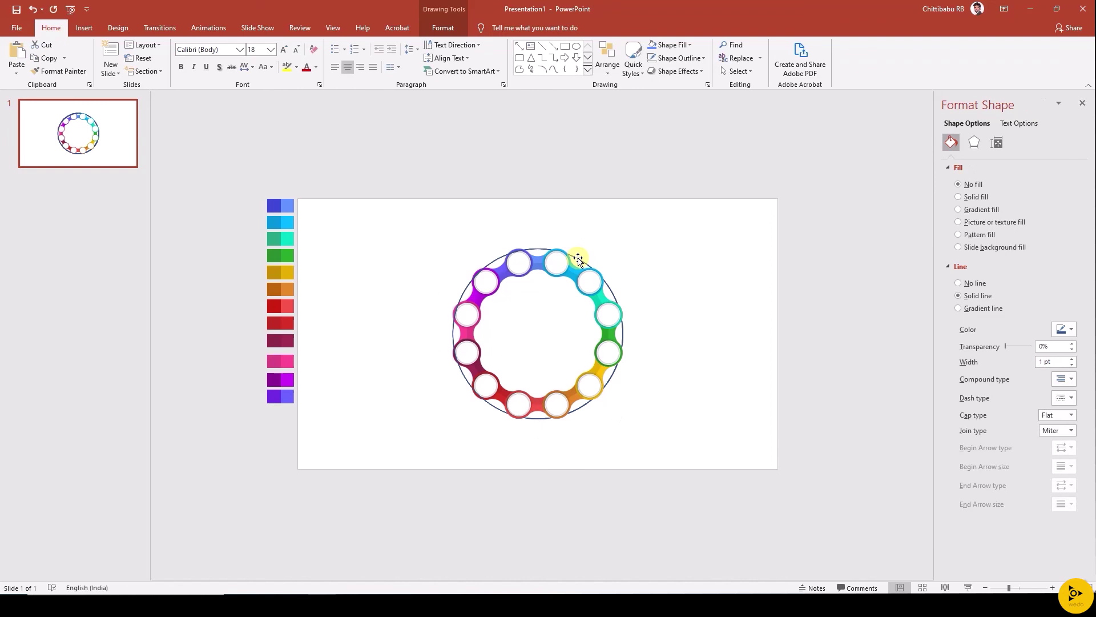
Step: Group all twelve colored connector pieces and enlarge the resulting ring to fill more of the slide's height
key(ctrl+a)
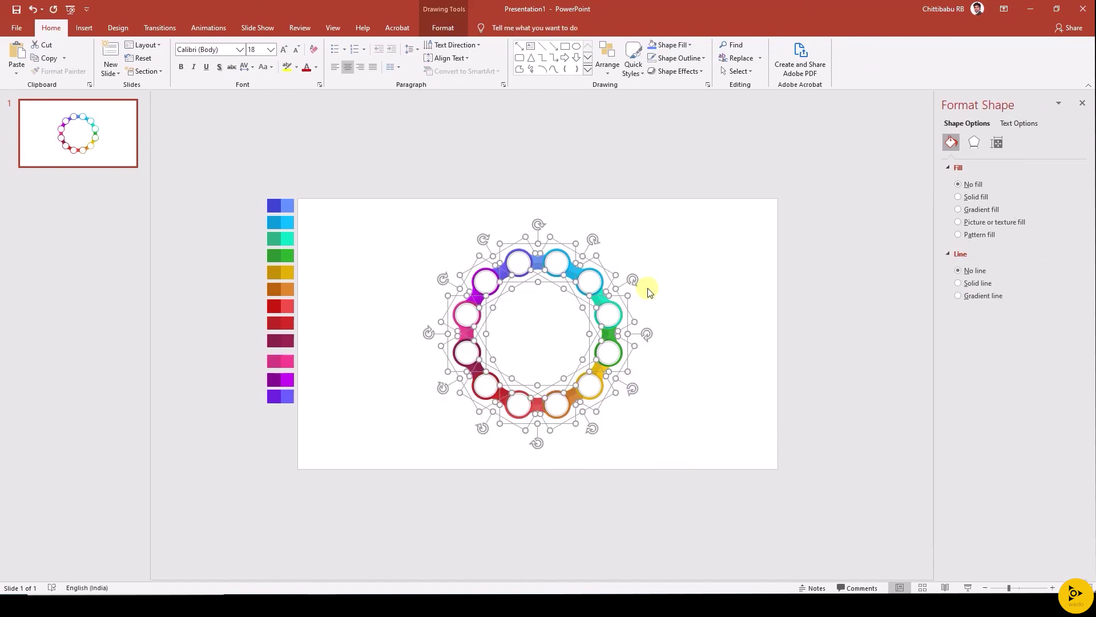
key(ctrl+g)
drag(628, 244, 641, 237)
click(444, 158)
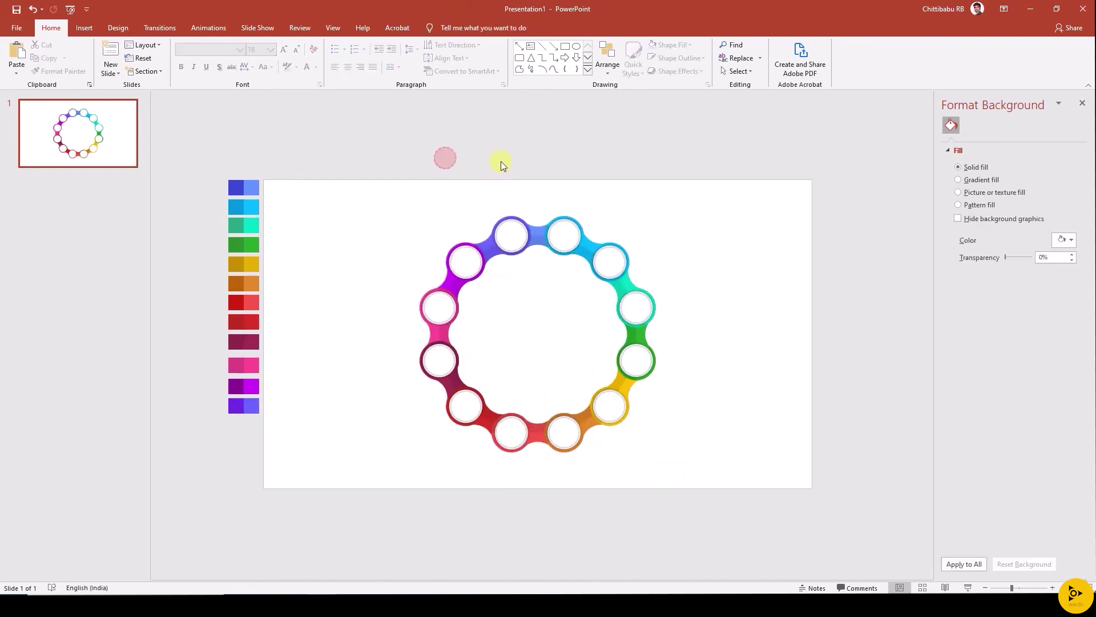
Step: Open the icon library and choose the target, crosshair, light bulb and pulse magnifier icons from Analytics
click(84, 29)
click(212, 68)
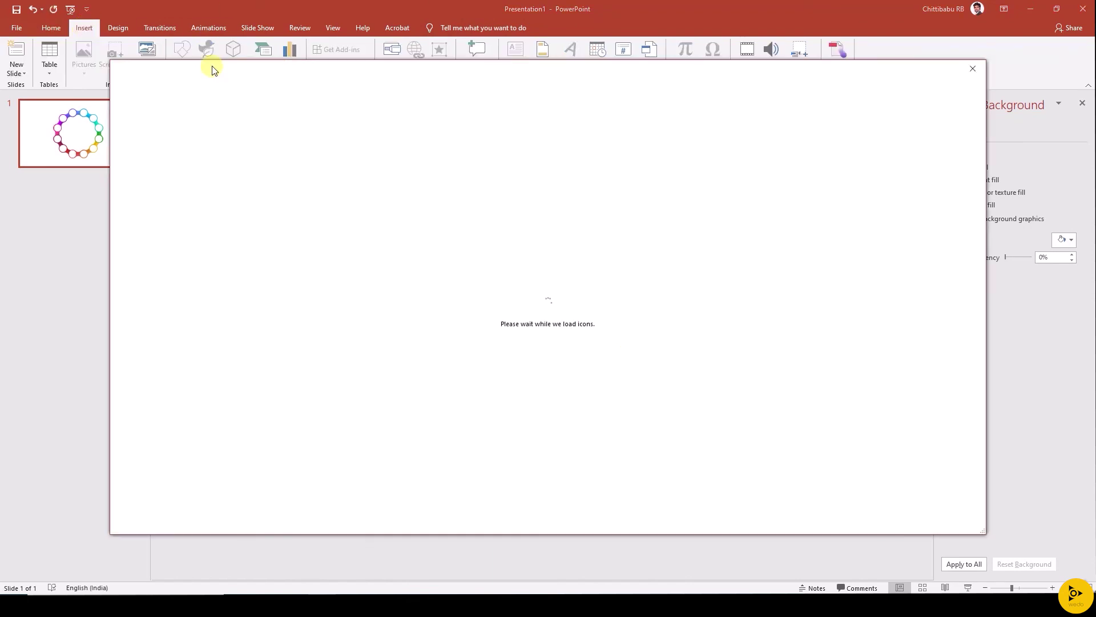
click(425, 275)
click(378, 275)
click(754, 277)
click(846, 275)
click(658, 446)
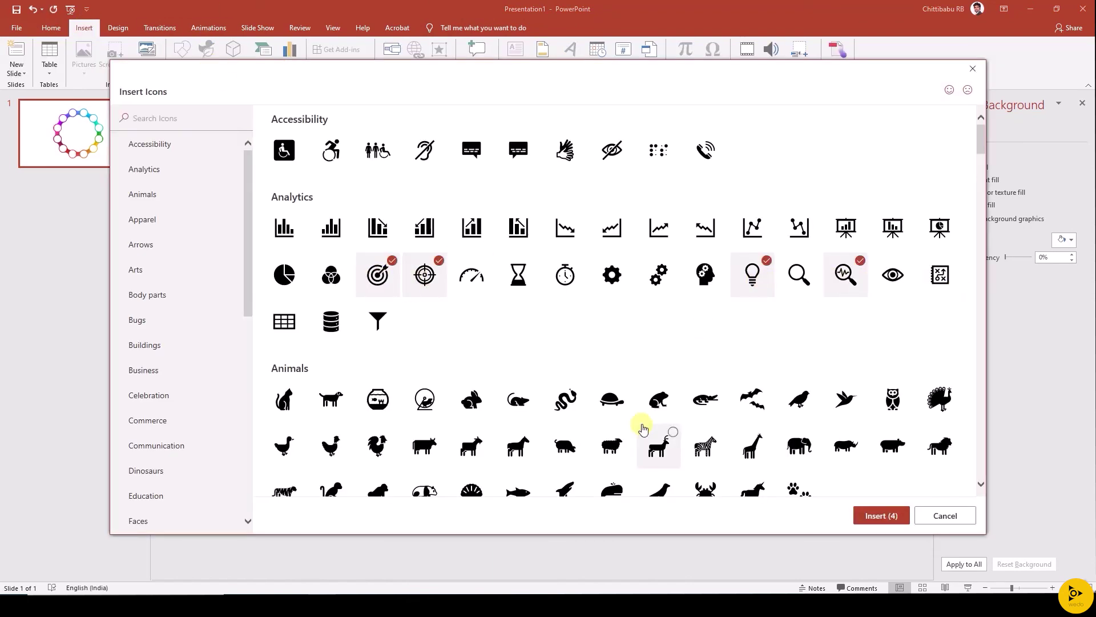
Step: Add the curved arrow and the Business icons for document, clipboard, checklist and people search to the icon selection
scroll(656, 400, down, 10)
click(424, 441)
click(472, 443)
scroll(471, 445, down, 3)
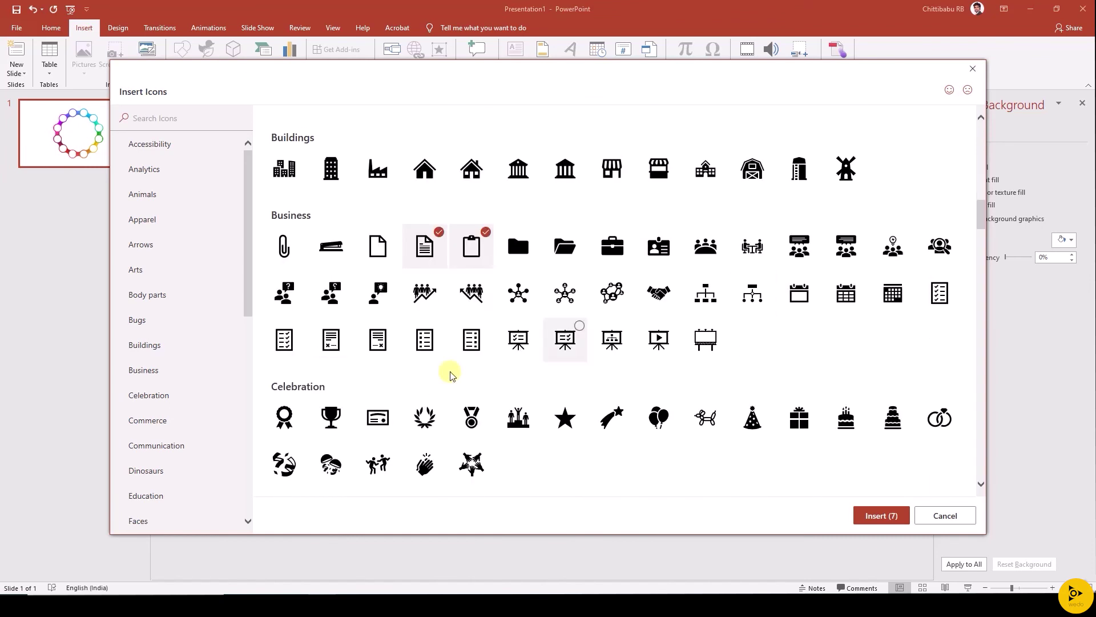
click(940, 293)
click(937, 248)
Step: Add the link, paper plane, ruler and clock icons to the selection and insert all chosen icons onto the slide
scroll(911, 285, down, 5)
click(800, 368)
click(846, 368)
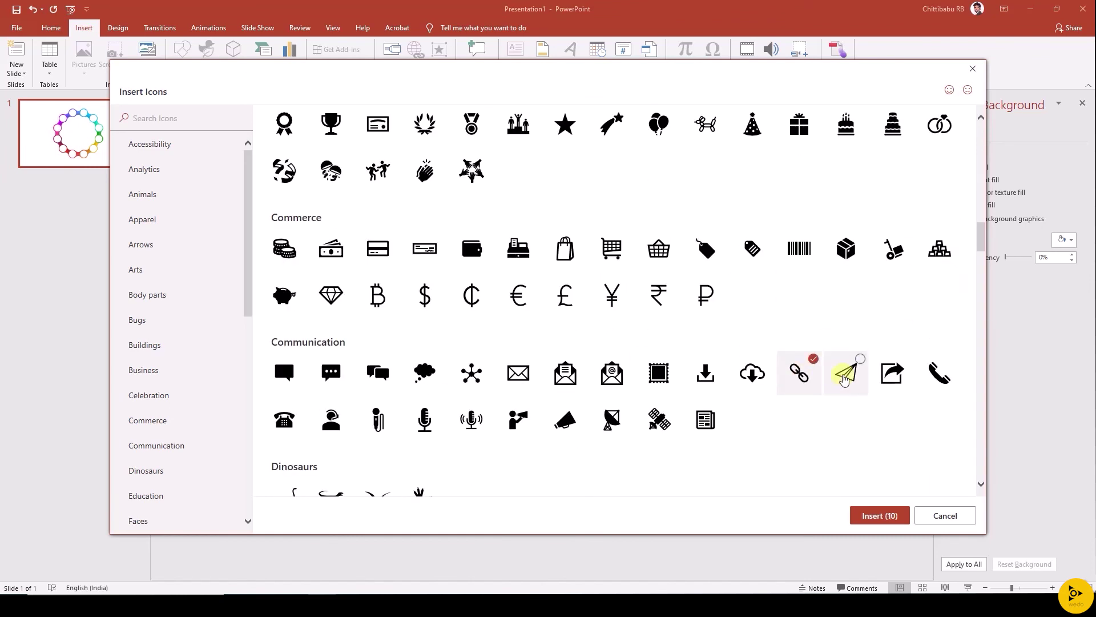
scroll(846, 368, down, 3)
click(519, 375)
click(706, 375)
scroll(705, 383, down, 3)
click(879, 515)
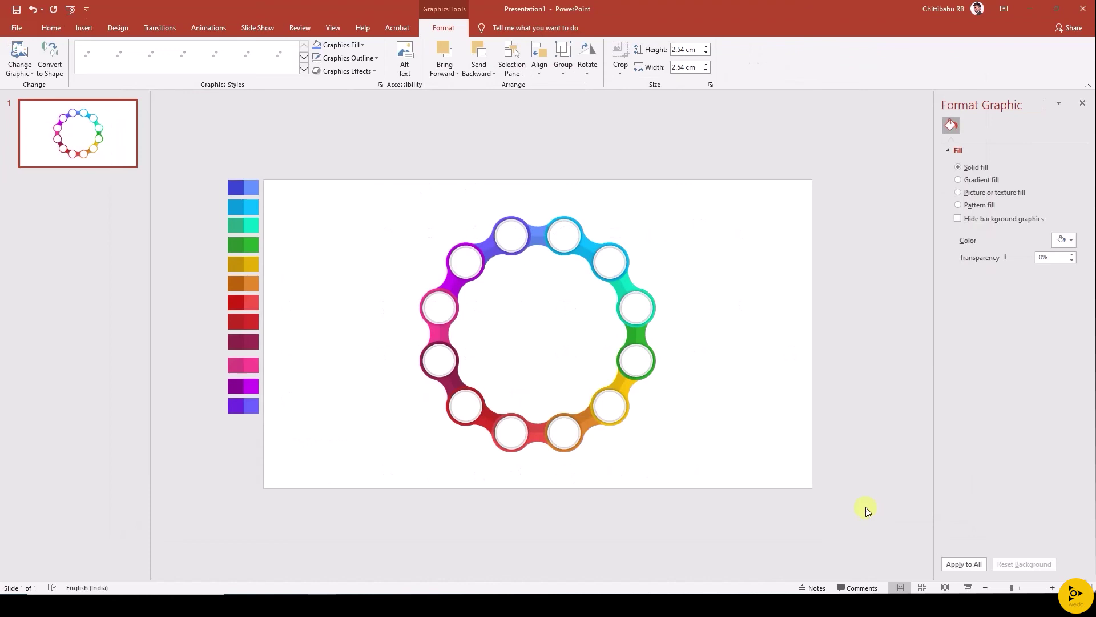
Step: Shrink all the inserted icons together to about 0.87 cm and deselect them
scroll(894, 379, up, 8)
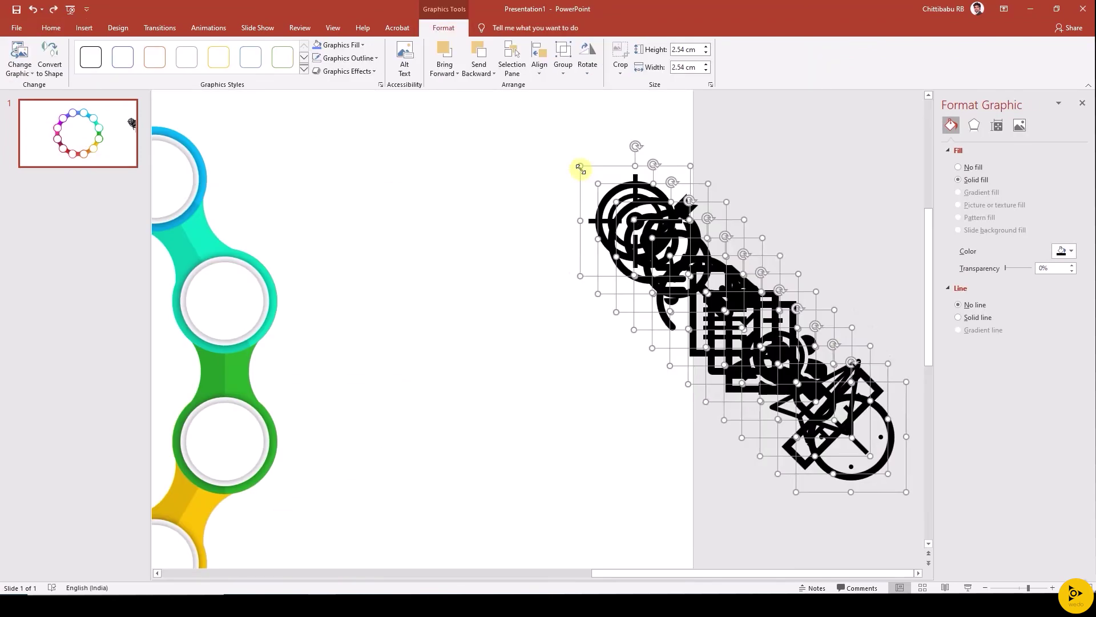
drag(581, 166, 619, 203)
scroll(619, 204, down, 6)
click(854, 225)
Step: Place the target, crosshair, light bulb, pulse magnifier and curved arrow icons in the ring's circles, clockwise from the upper blue circle to yellow
drag(801, 254, 492, 195)
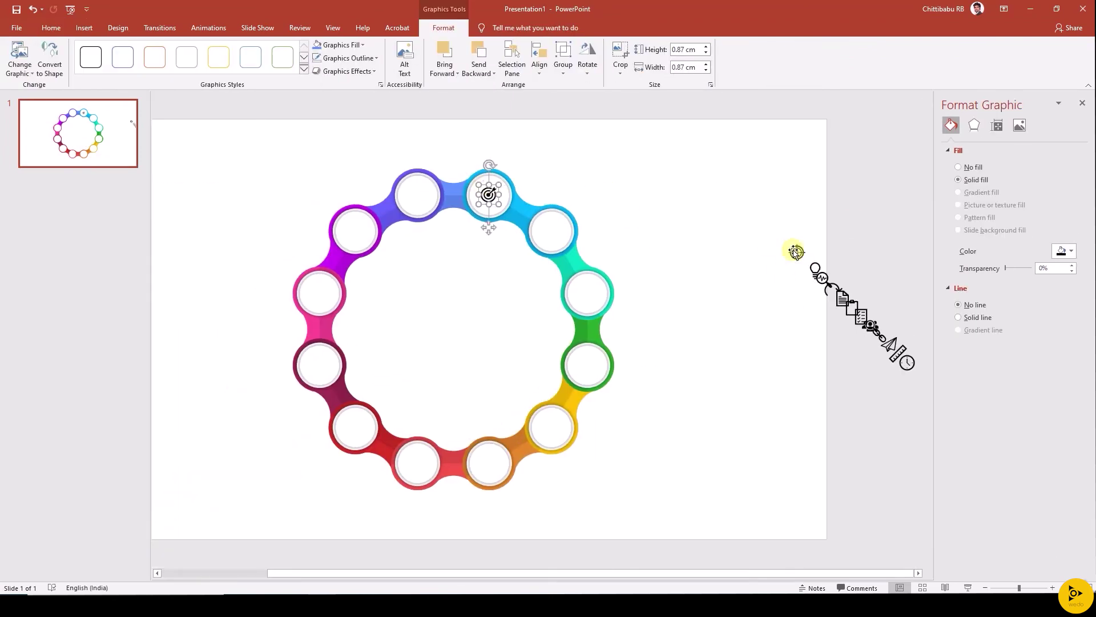
drag(795, 251, 553, 231)
drag(811, 268, 615, 286)
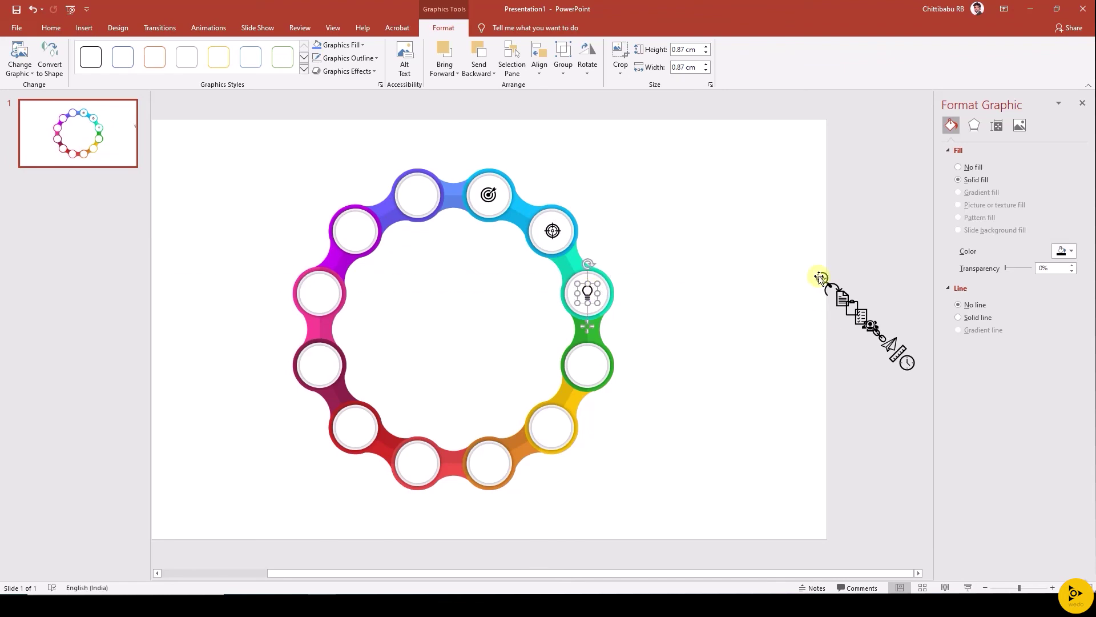
drag(820, 278, 584, 364)
drag(555, 423, 552, 427)
Step: Place the document, checklist, people search, clipboard and link icons in the orange, light red, dark red, maroon and pink circles
drag(843, 298, 489, 463)
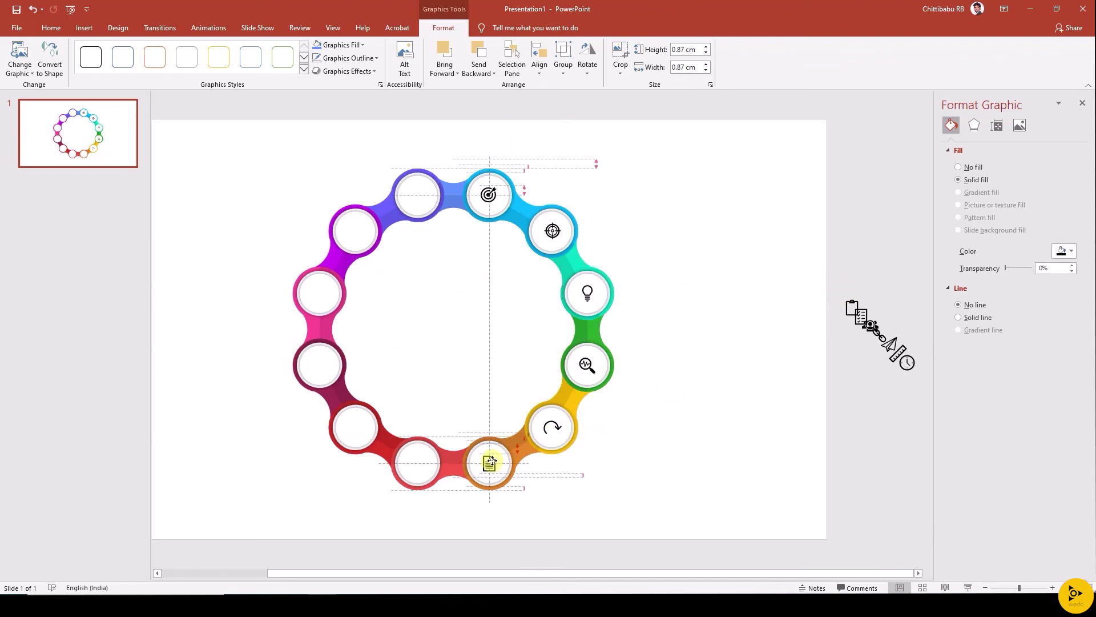
drag(860, 316, 417, 462)
drag(871, 327, 324, 370)
drag(878, 334, 318, 293)
Step: Move the ruler icon aside and place the paper plane in the purple circle and the clock in the violet-blue circle
drag(753, 258, 865, 303)
drag(889, 345, 355, 231)
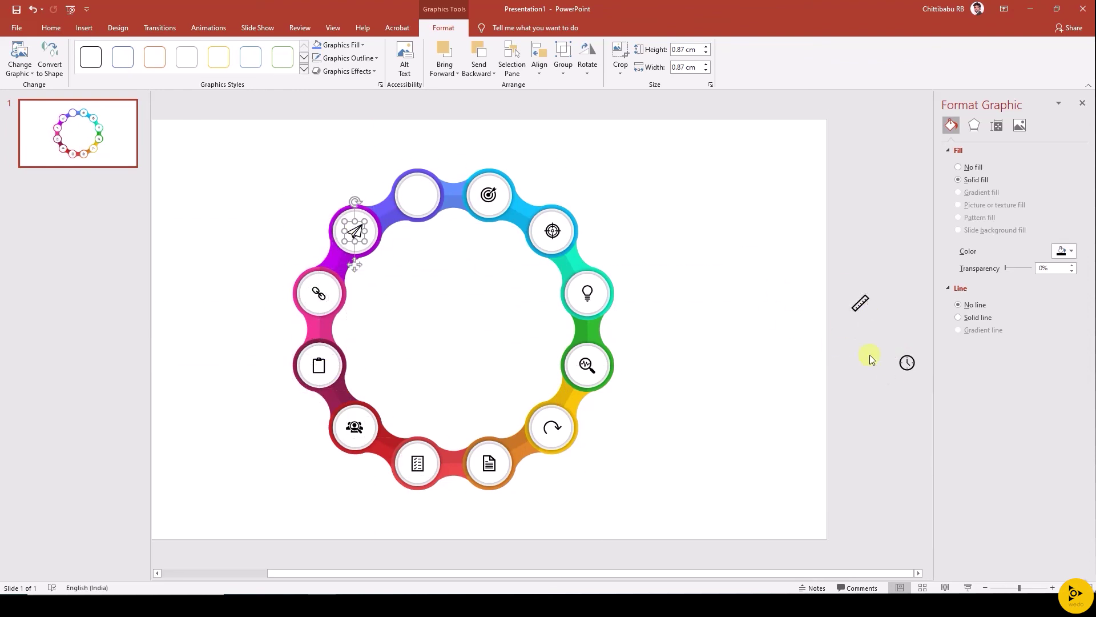
drag(908, 362, 417, 195)
click(913, 303)
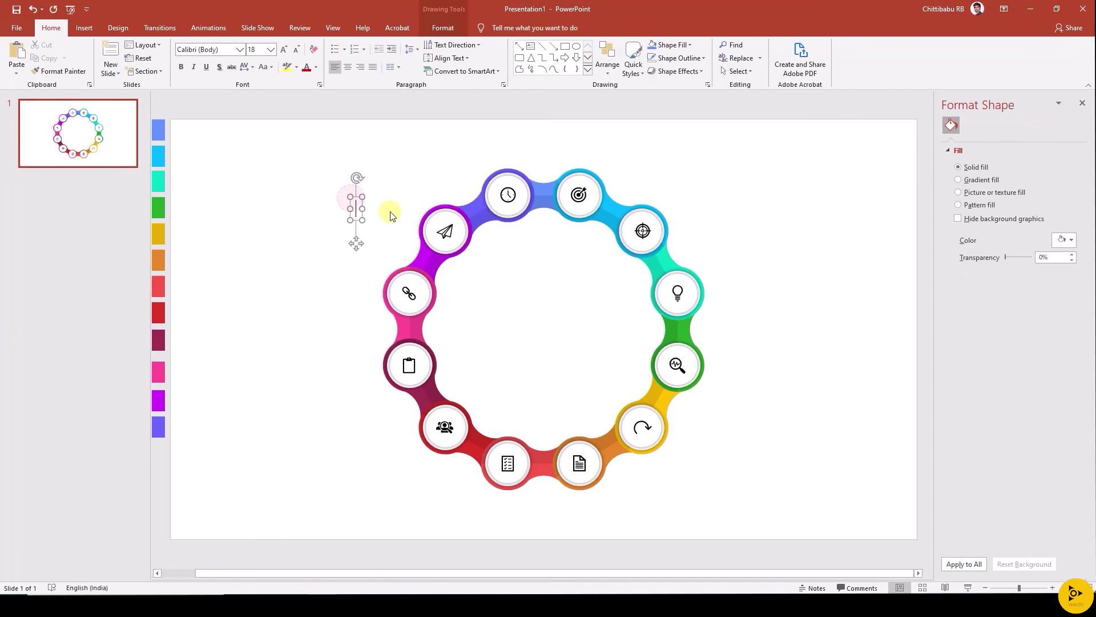
Step: Add a text box reading "Header" outside the ring near the purple circle and set its font to Impact
click(402, 209)
key(BackSpace)
double_click(386, 211)
click(229, 50)
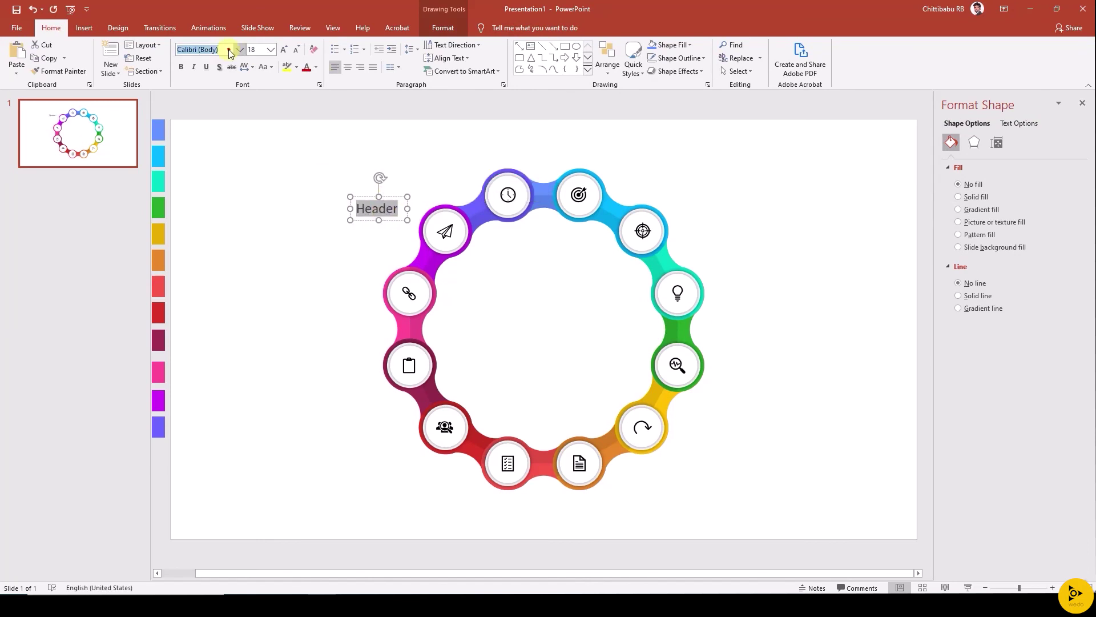
Step: Open the Header text box's margin settings and begin editing its left margin
click(996, 143)
click(1049, 336)
drag(1063, 425, 1040, 425)
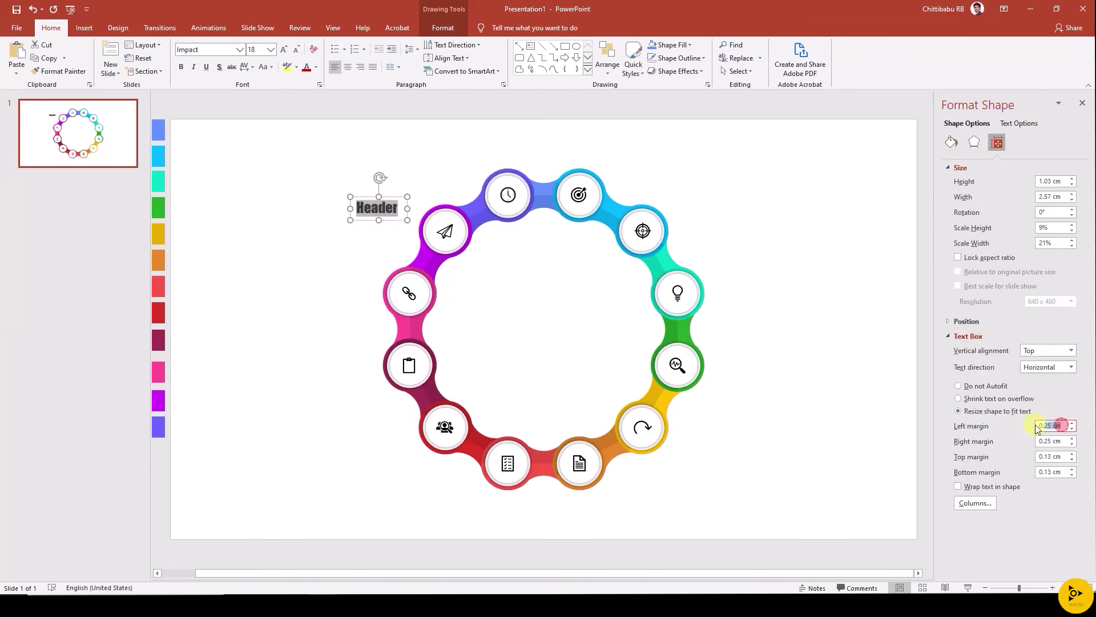